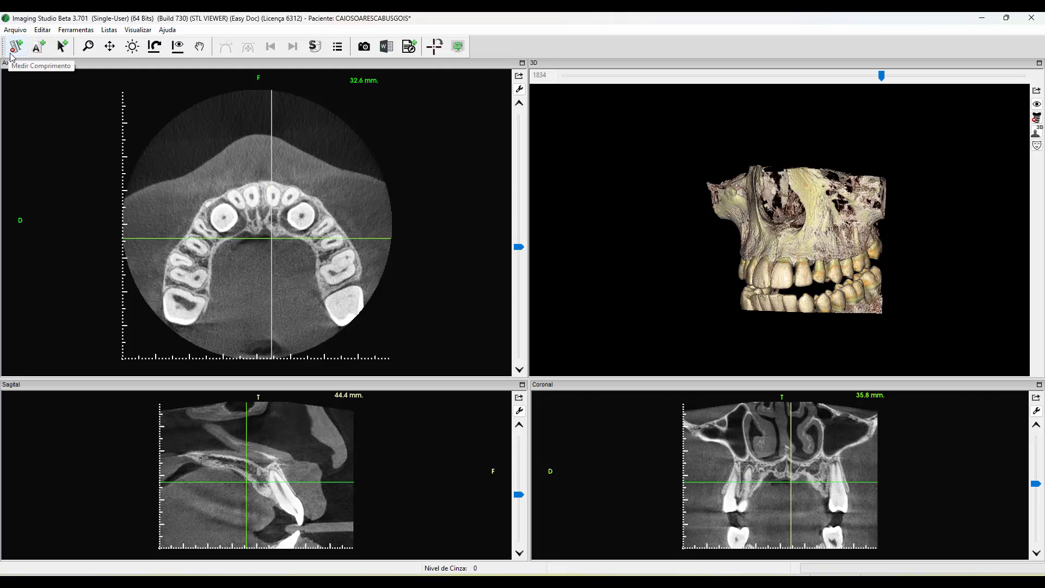
# Draw three length measurements around the outer edge of the axial view, about 20.4, 21.4 and 21.7 mm long
pyautogui.click(13, 45)
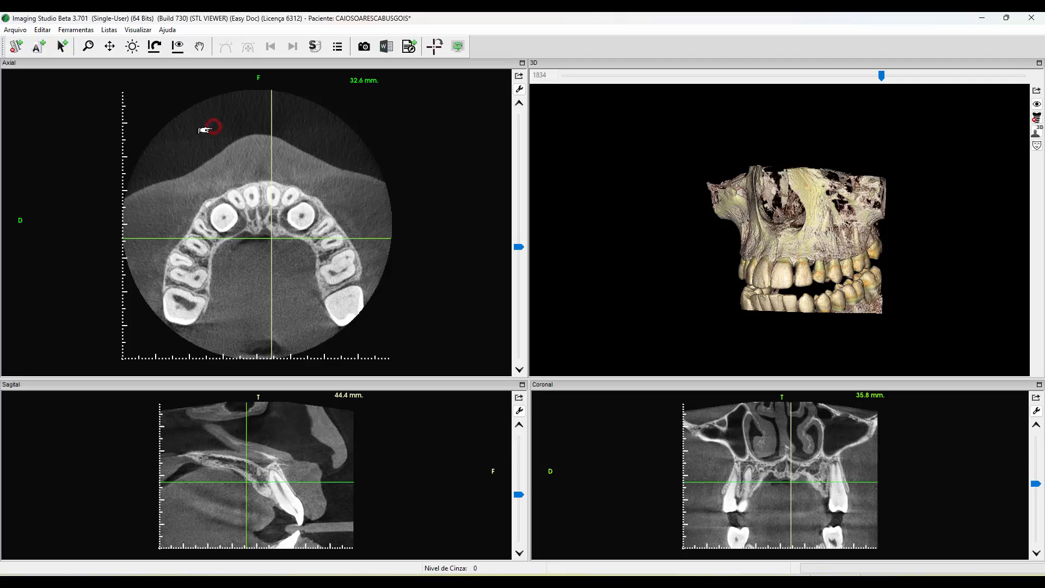
pyautogui.moveTo(214, 126)
pyautogui.mouseDown()
pyautogui.moveTo(202, 148)
pyautogui.moveTo(228, 155)
pyautogui.moveTo(155, 163)
pyautogui.moveTo(147, 218)
pyautogui.moveTo(154, 147)
pyautogui.moveTo(174, 132)
pyautogui.moveTo(149, 204)
pyautogui.moveTo(159, 148)
pyautogui.mouseUp()
pyautogui.moveTo(156, 147); pyautogui.dragTo(153, 148)
pyautogui.click(334, 131)
pyautogui.click(348, 202)
pyautogui.click(350, 164)
pyautogui.moveTo(361, 252); pyautogui.dragTo(385, 185)
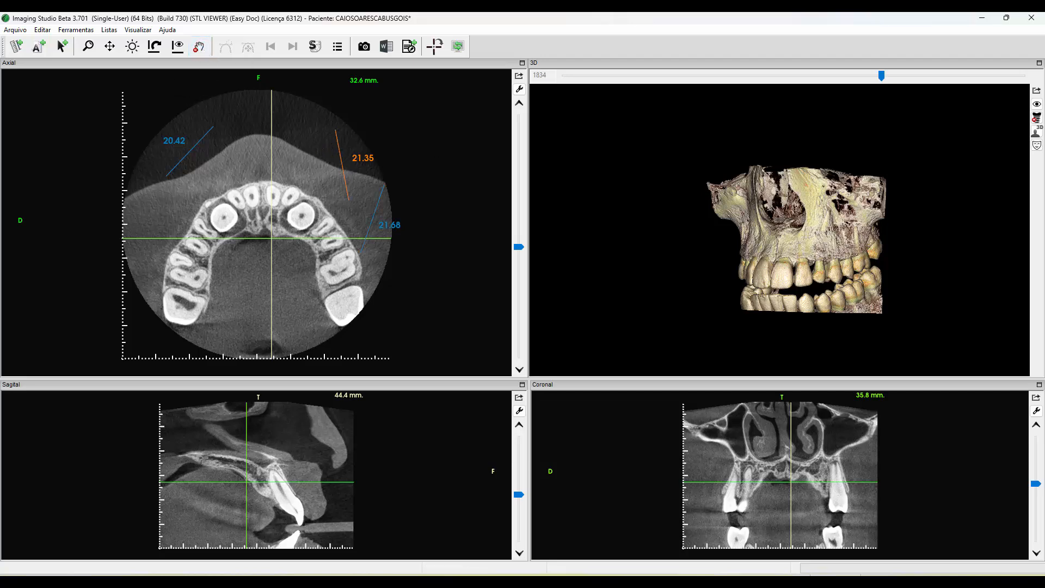
# Open the 2D visualization settings in the preferences
pyautogui.click(39, 30)
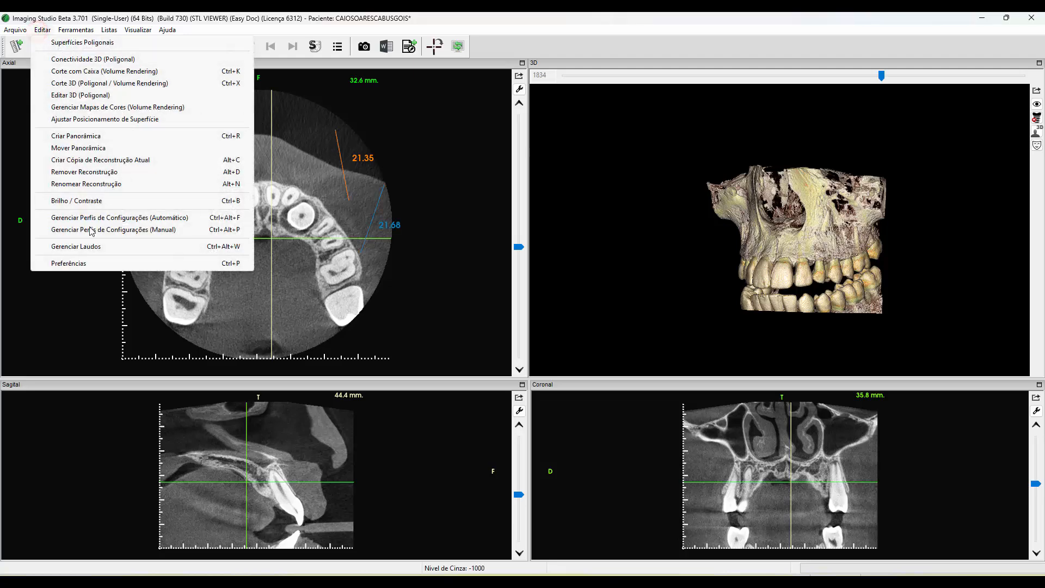
pyautogui.click(91, 263)
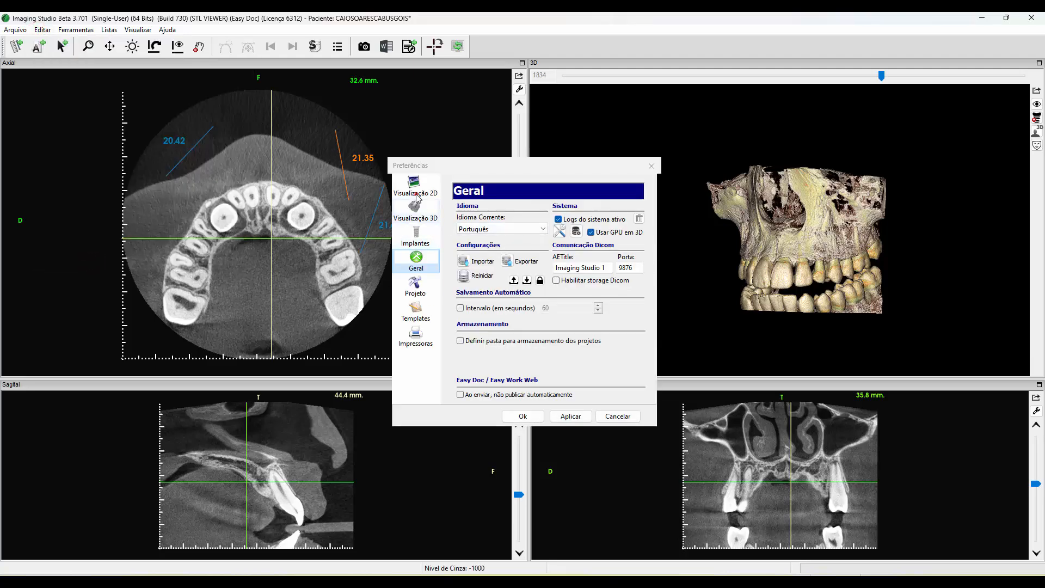
pyautogui.click(416, 188)
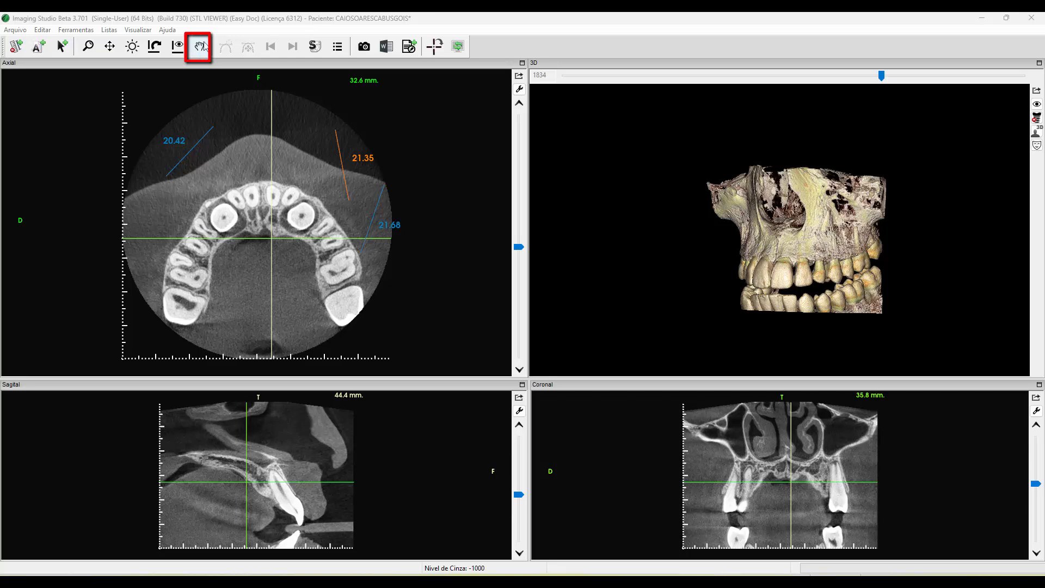
# Adjust the axial measurements: stretch the first to about 22.6 mm and the orange one to about 21.8 mm, and reposition all three value labels
pyautogui.moveTo(213, 126); pyautogui.dragTo(182, 178)
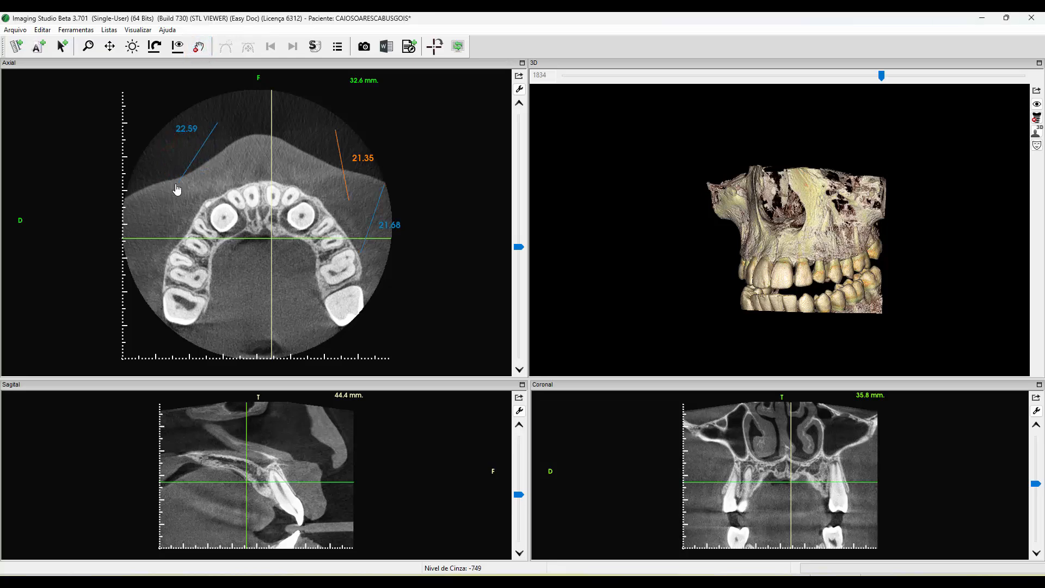
pyautogui.moveTo(179, 134); pyautogui.dragTo(165, 158)
pyautogui.moveTo(349, 199); pyautogui.dragTo(310, 199)
pyautogui.moveTo(351, 161); pyautogui.dragTo(335, 147)
pyautogui.moveTo(388, 224); pyautogui.dragTo(362, 218)
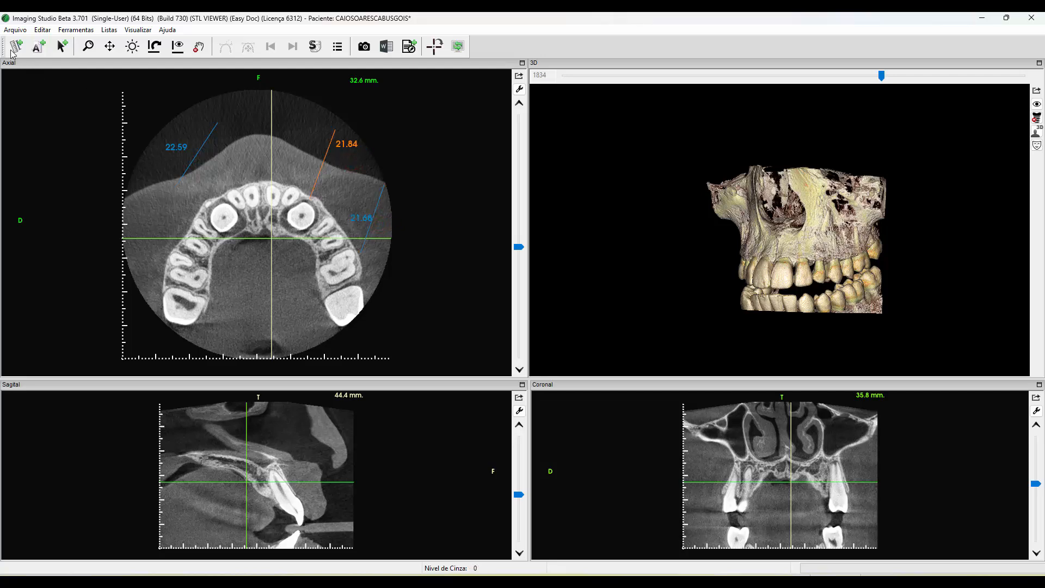
# Draw two crossing length measurements over the palate in the sagittal view, the orange one about 21.4 mm long
pyautogui.click(207, 436)
pyautogui.click(190, 484)
pyautogui.click(206, 476)
pyautogui.click(185, 451)
pyautogui.click(244, 459)
# Lengthen the first blue measurement in the axial view to about 28.8 mm and move its value label beside the line
pyautogui.moveTo(219, 125)
pyautogui.mouseDown()
pyautogui.moveTo(223, 143)
pyautogui.moveTo(221, 115)
pyautogui.mouseUp()
pyautogui.moveTo(175, 145); pyautogui.dragTo(196, 137)
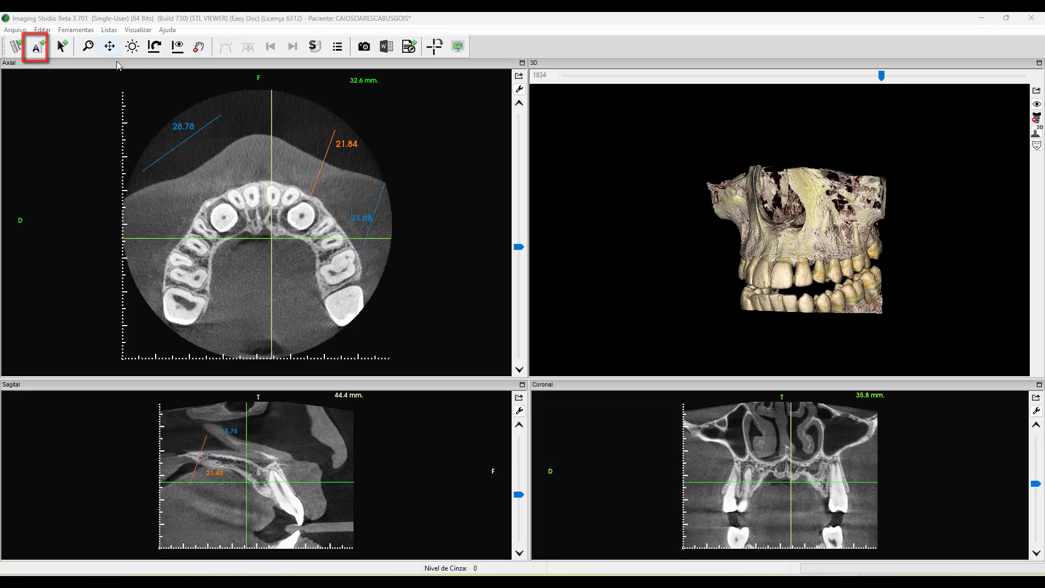
# Start a text annotation beside the last molar where the 21.68 measurement's side of the axial arch ends
pyautogui.click(37, 49)
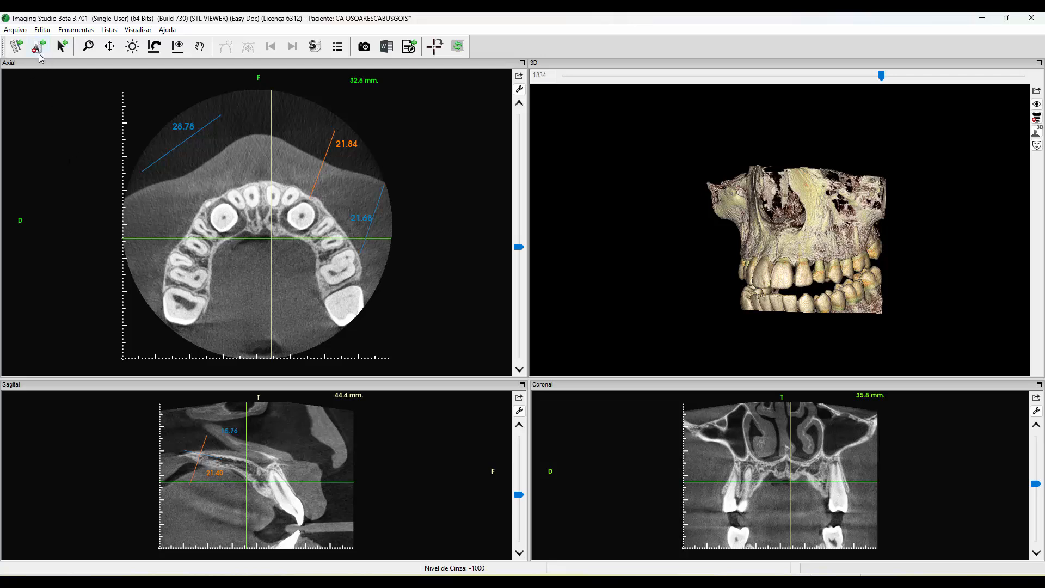
pyautogui.click(319, 315)
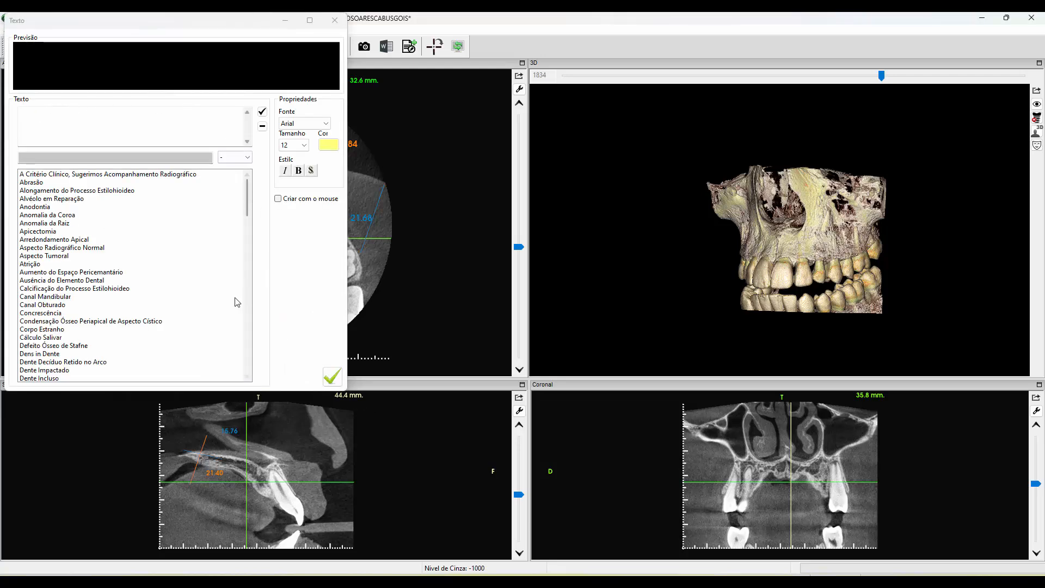
pyautogui.moveTo(247, 190); pyautogui.dragTo(247, 188)
pyautogui.click(177, 120)
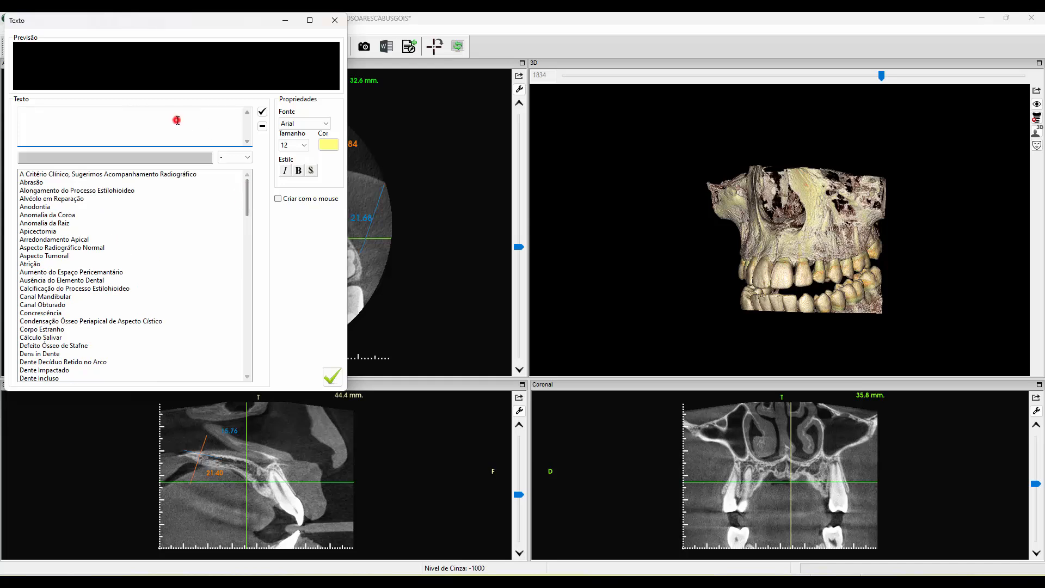
pyautogui.write('tes')
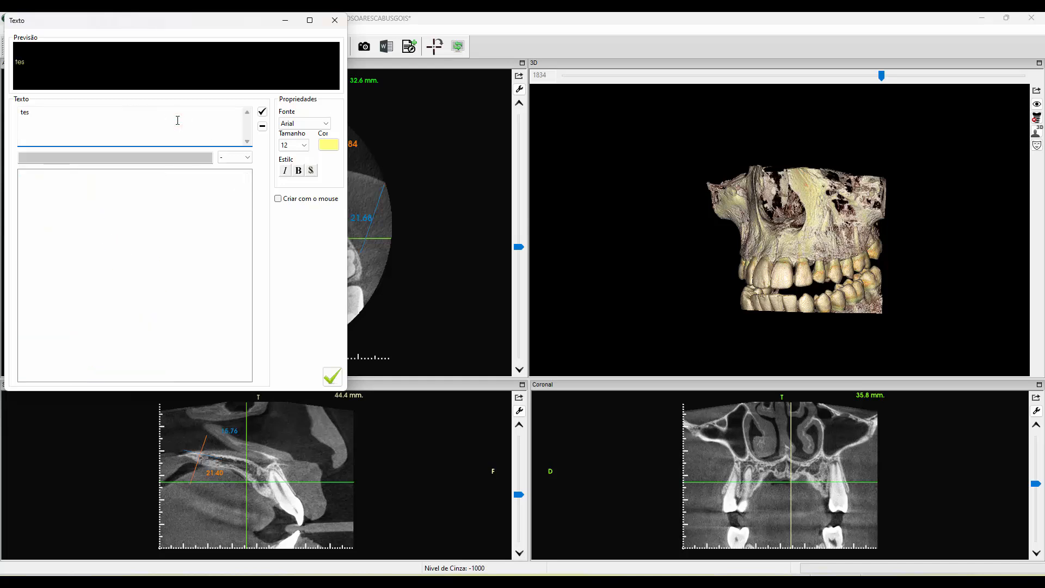
pyautogui.click(89, 115)
pyautogui.press('BackSpace')
pyautogui.write('x')
pyautogui.doubleClick(101, 120)
pyautogui.press('BackSpace')
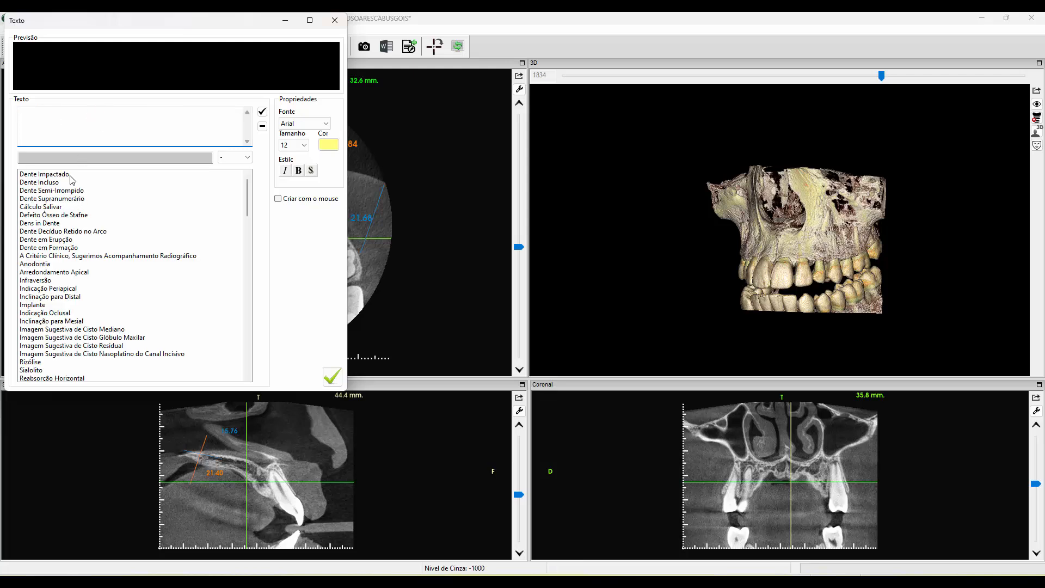
# Insert the preset text "Dente Impactado" in the axial view and move it just below the last molar
pyautogui.click(71, 175)
pyautogui.click(333, 376)
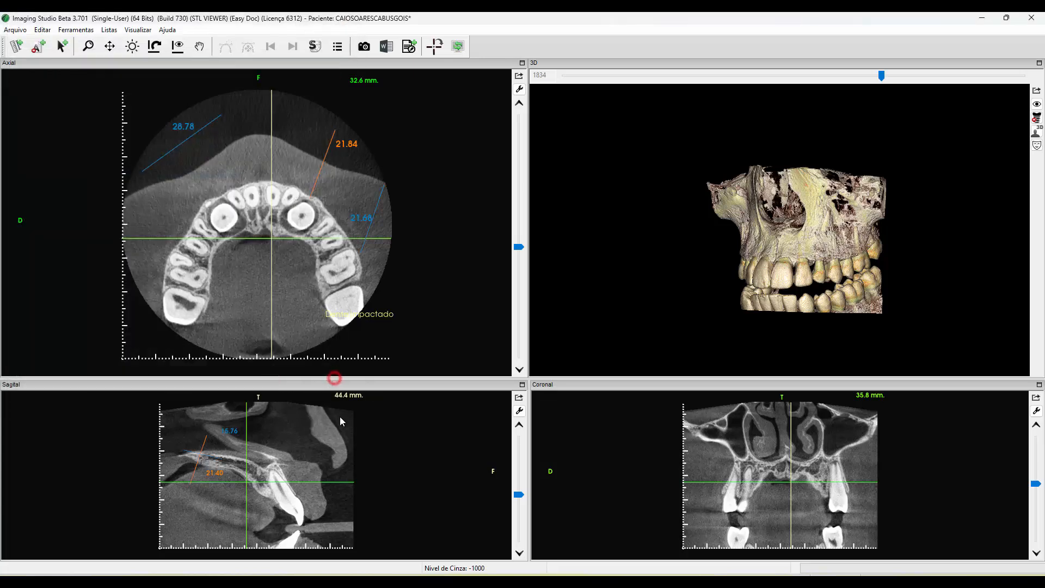
pyautogui.moveTo(331, 320); pyautogui.dragTo(317, 341)
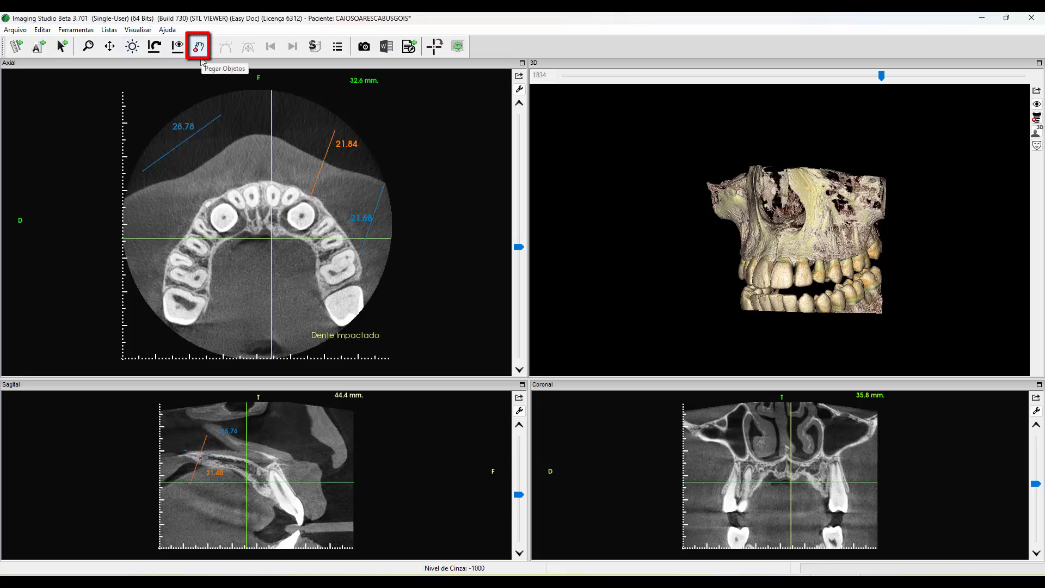
# Change the colour of the "Dente Impactado" text to the basic blue (RGB 0, 128, 255)
pyautogui.rightClick(331, 338)
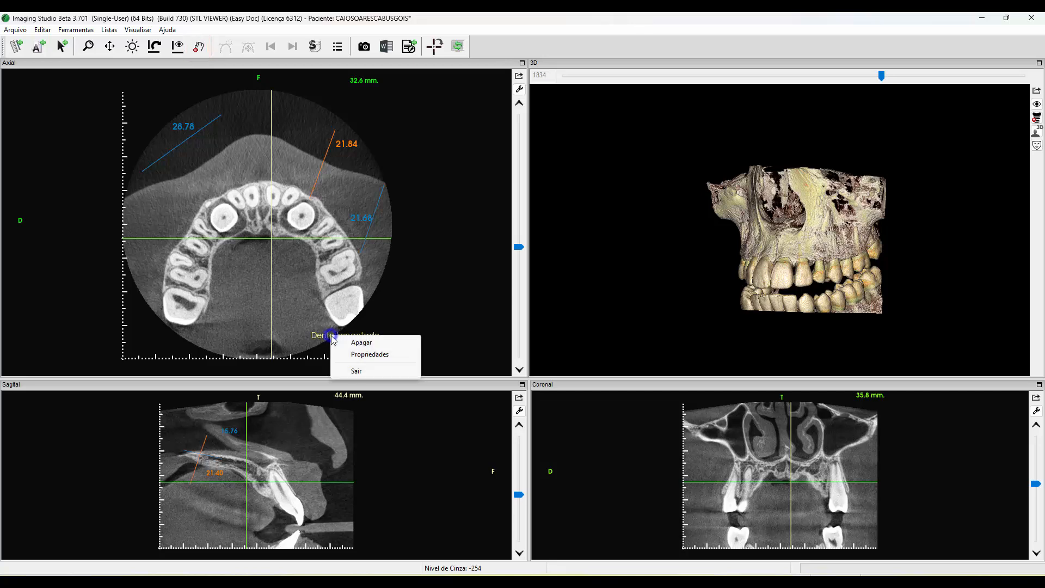
pyautogui.click(402, 357)
pyautogui.click(674, 232)
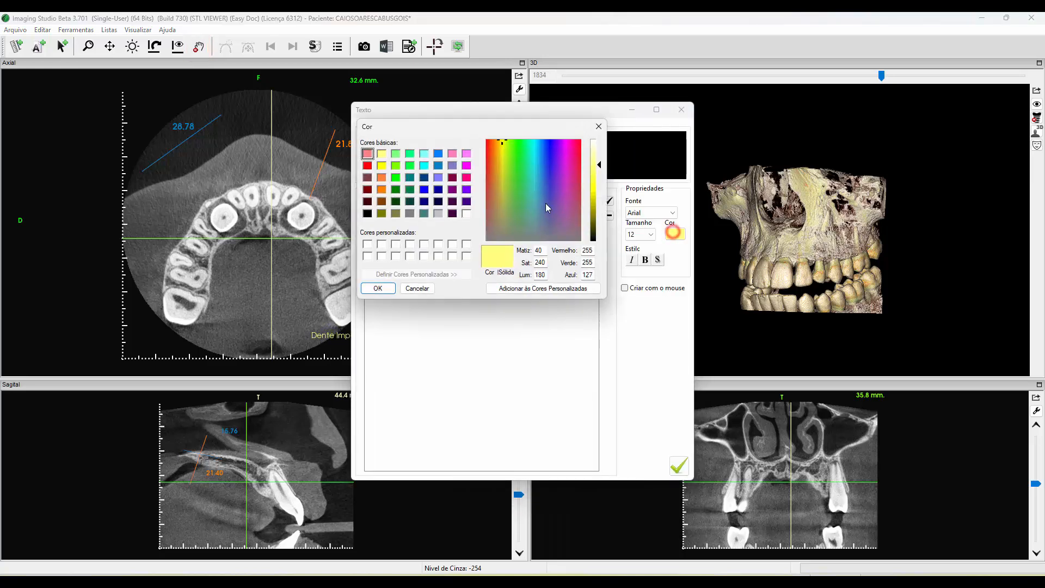
pyautogui.click(439, 154)
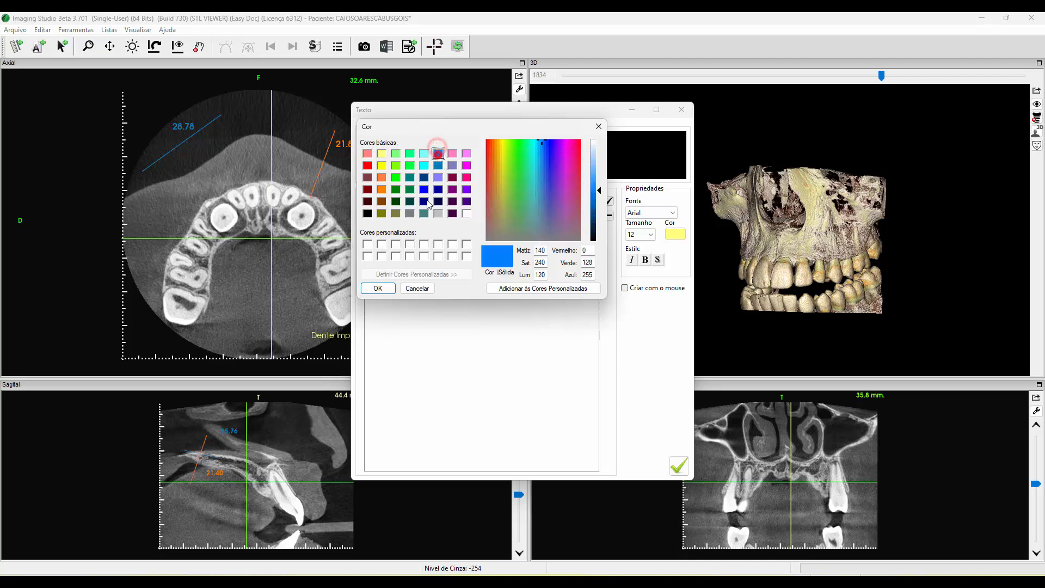
pyautogui.click(376, 288)
pyautogui.click(679, 466)
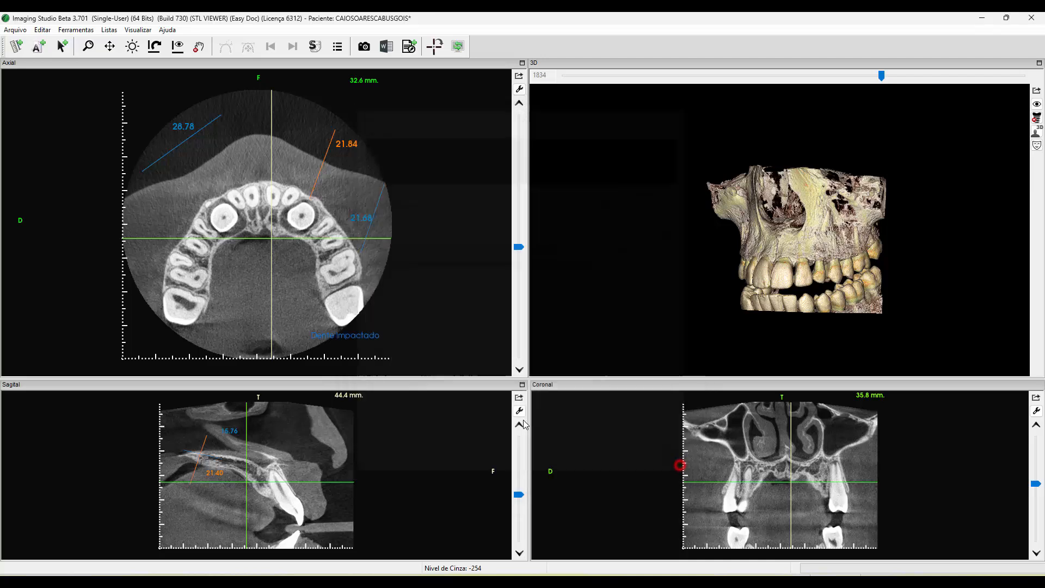
# Change the colour of the 28.78 measurement in the axial view to light yellow
pyautogui.rightClick(175, 124)
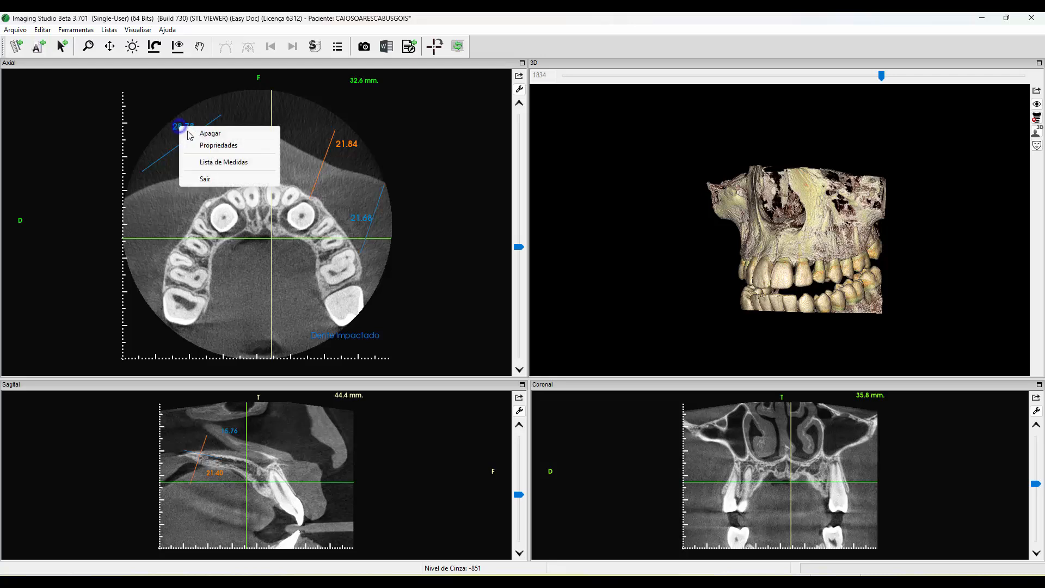
pyautogui.click(243, 144)
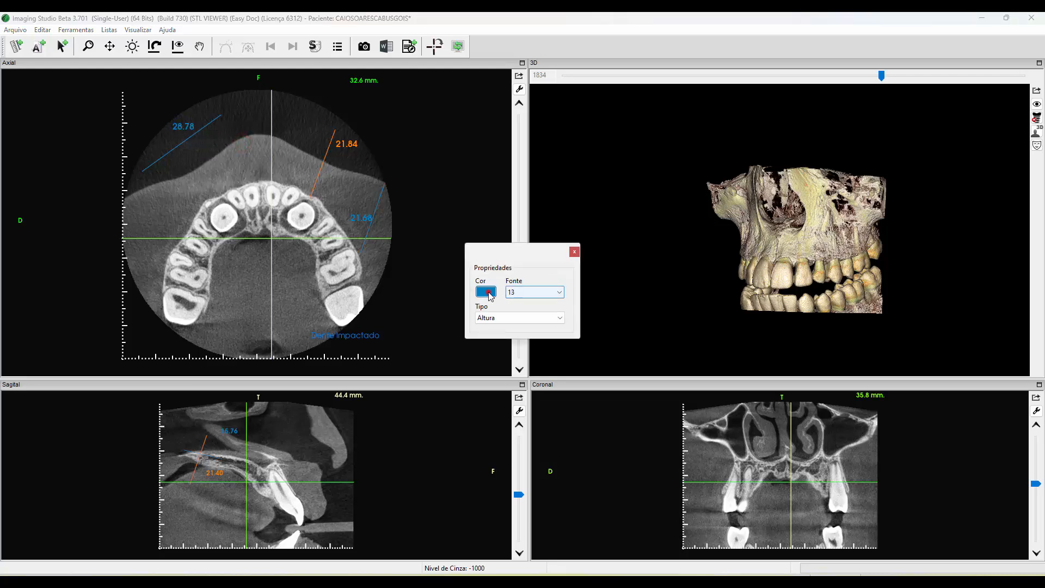
pyautogui.click(486, 292)
pyautogui.click(492, 429)
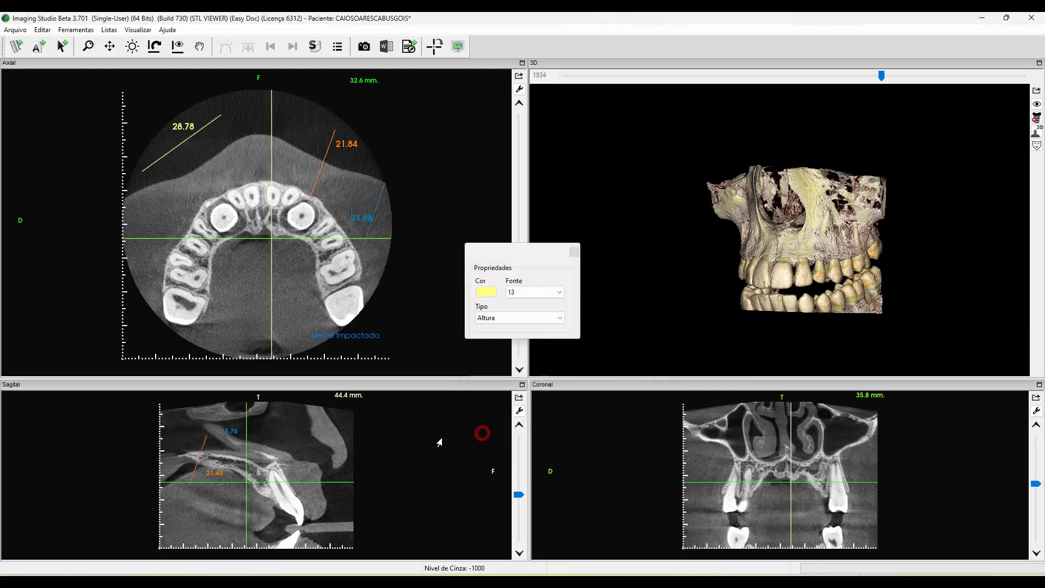
pyautogui.click(574, 252)
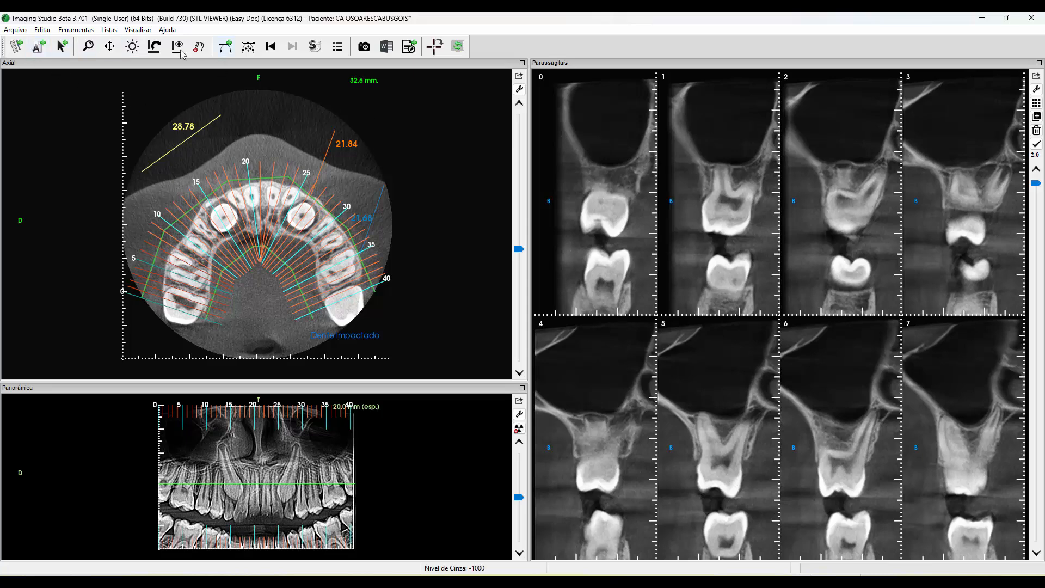
# Insert the preset texts Reg 11, Reg 12, Reg 13, Reg 14 and Reg 15 together in the parasagittal view
pyautogui.click(63, 47)
pyautogui.click(146, 249)
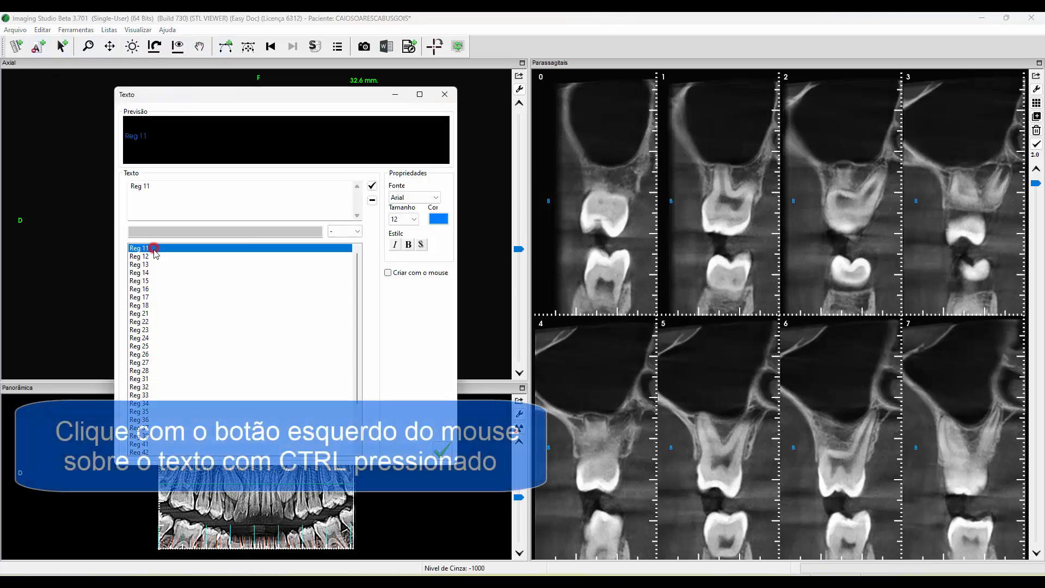
pyautogui.keyDown('ctrl'); pyautogui.click(146, 257); pyautogui.keyUp('ctrl')
pyautogui.keyDown('ctrl'); pyautogui.click(145, 264); pyautogui.keyUp('ctrl')
pyautogui.keyDown('ctrl'); pyautogui.click(144, 273); pyautogui.keyUp('ctrl')
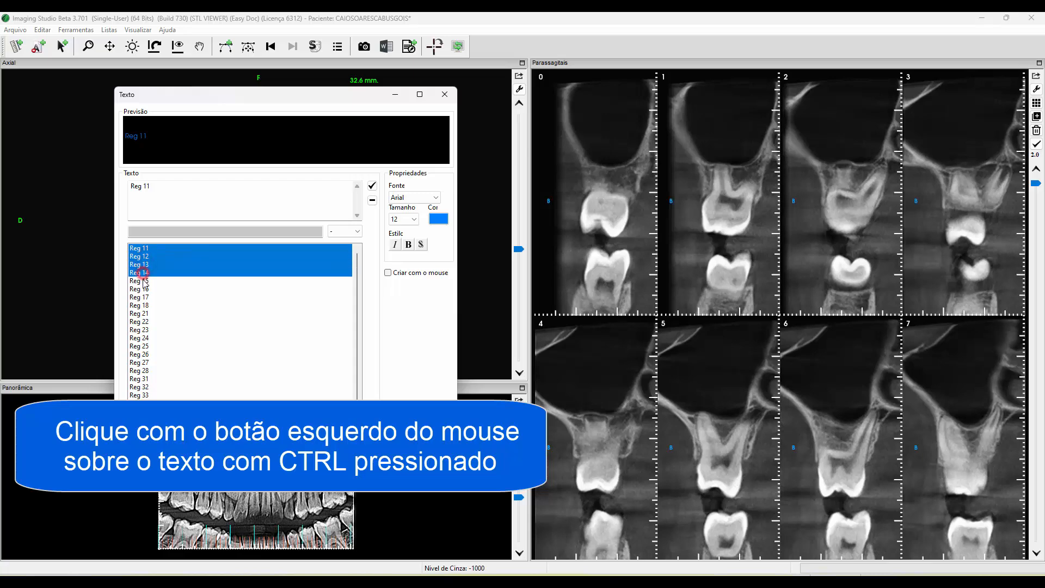
pyautogui.keyDown('ctrl'); pyautogui.click(142, 281); pyautogui.keyUp('ctrl')
pyautogui.click(443, 451)
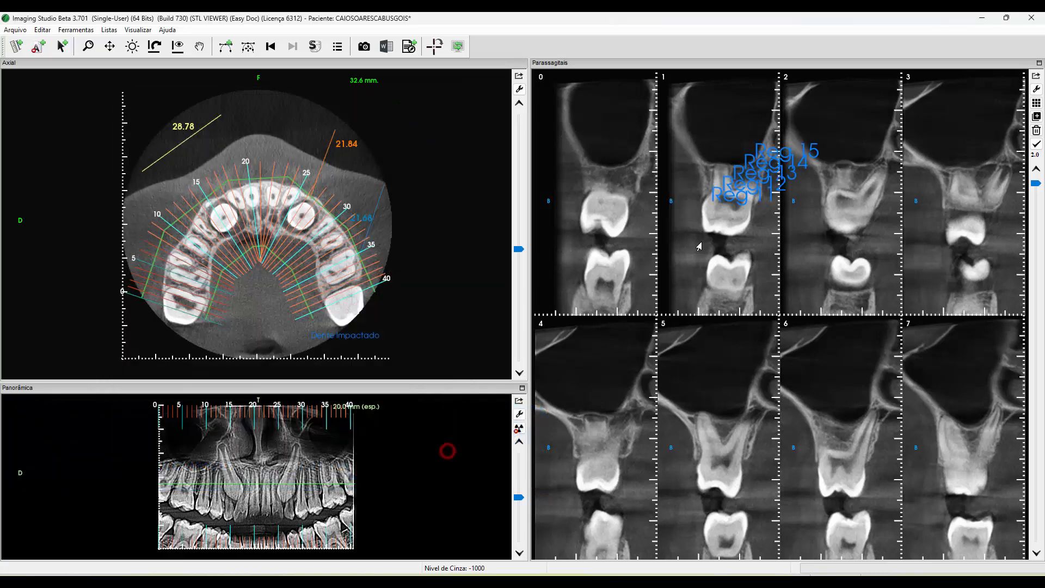
# Spread the region labels over the parasagittal slices: Reg 15 on slice 1, Reg 14 on 2, Reg 13 on 3, Reg 11 on 5, Reg 12 on 6
pyautogui.moveTo(760, 147); pyautogui.dragTo(843, 177)
pyautogui.moveTo(763, 173); pyautogui.dragTo(858, 354)
pyautogui.moveTo(732, 196); pyautogui.dragTo(712, 353)
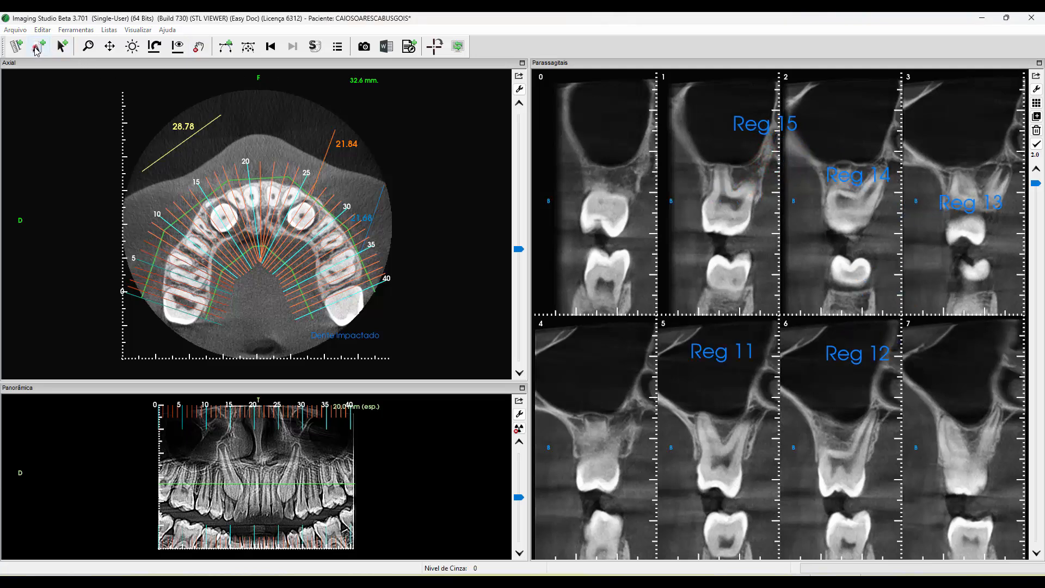
# Open a new text annotation on parasagittal slice 0 and browse the list of preset texts
pyautogui.click(37, 46)
pyautogui.click(623, 225)
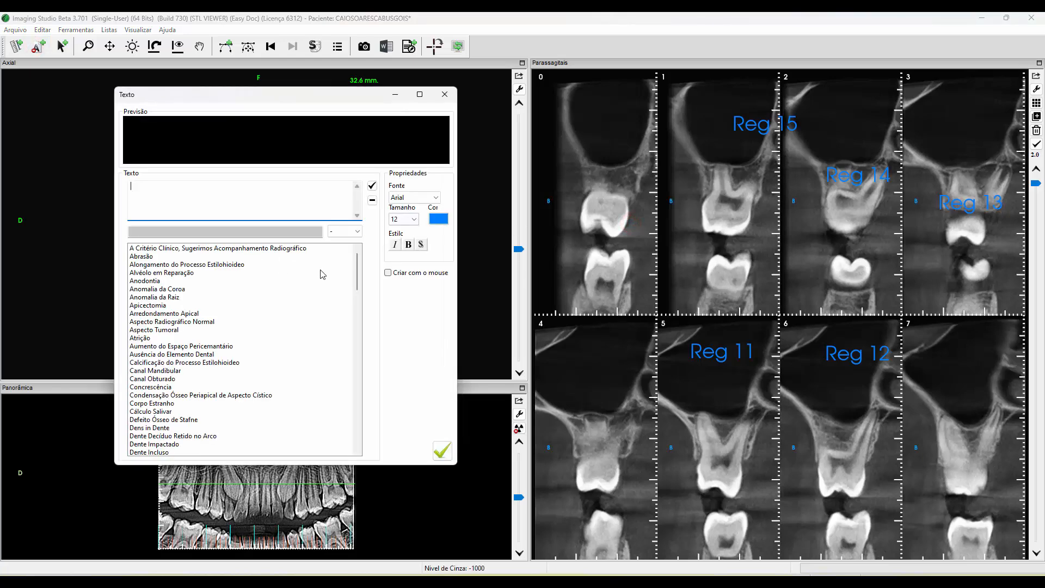
pyautogui.moveTo(360, 279)
pyautogui.mouseDown()
pyautogui.moveTo(355, 381)
pyautogui.moveTo(361, 289)
pyautogui.mouseUp()
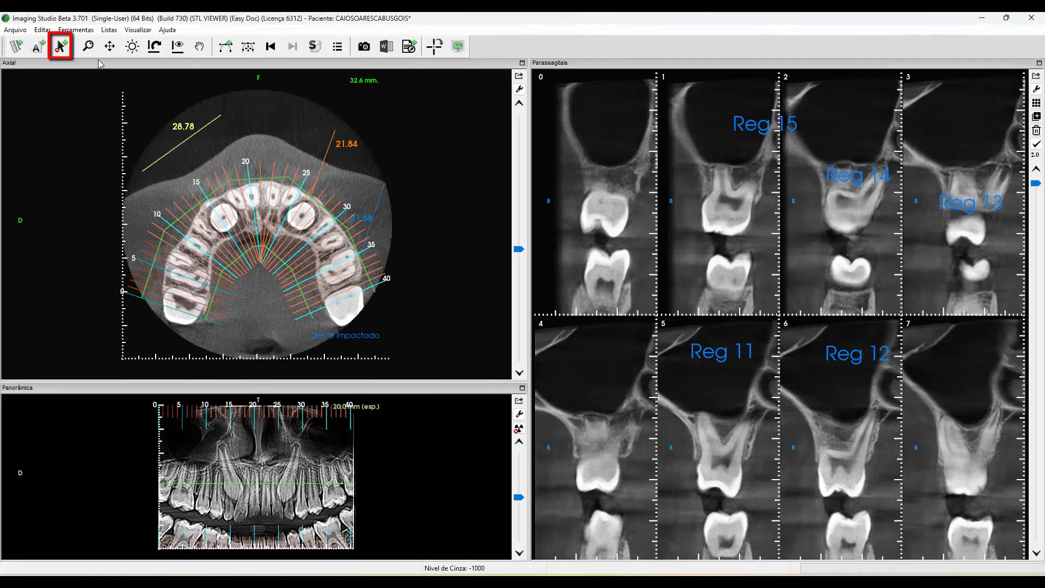
# Add an arrow without text pointing down onto the upper molar crown in parasagittal slice 0
pyautogui.moveTo(602, 214); pyautogui.dragTo(603, 143)
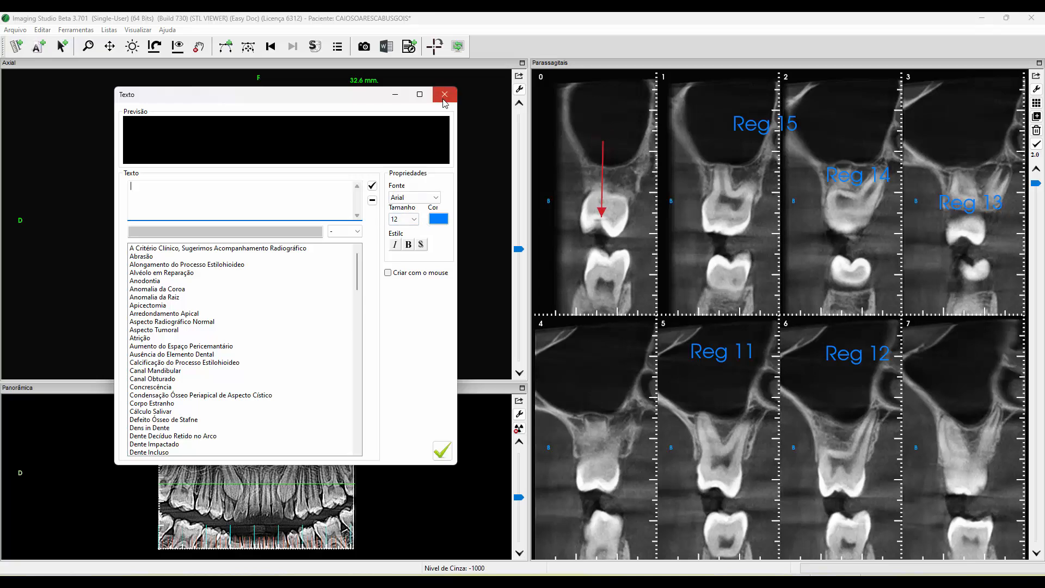
pyautogui.click(444, 95)
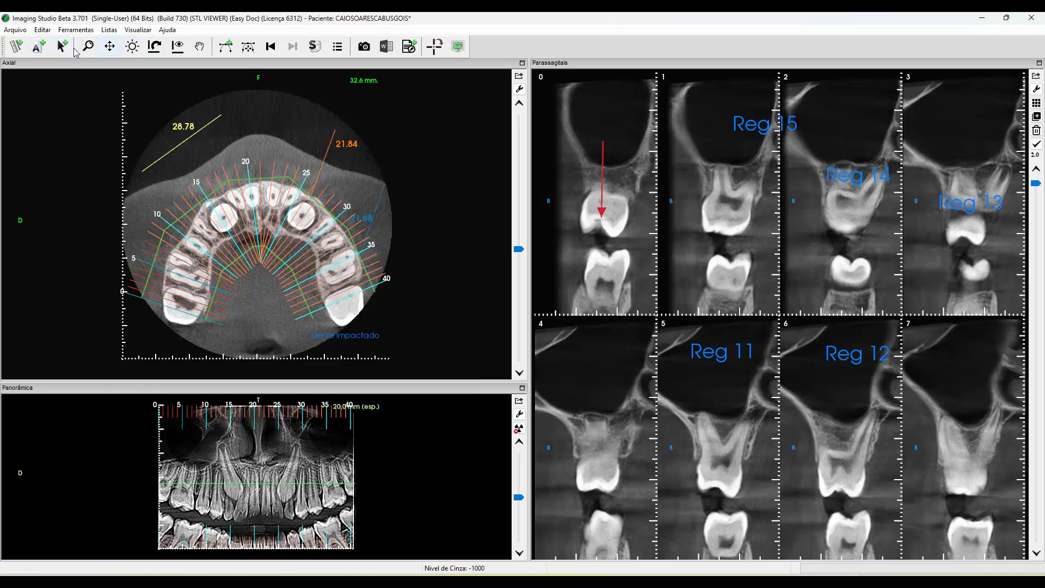
# Add an arrow pointing up from the upper molar in parasagittal slice 4 with the preset text "Anodontia", and move the text below the arrow's tail
pyautogui.click(61, 48)
pyautogui.moveTo(608, 371)
pyautogui.mouseDown()
pyautogui.moveTo(590, 419)
pyautogui.moveTo(656, 418)
pyautogui.moveTo(620, 436)
pyautogui.moveTo(564, 422)
pyautogui.moveTo(608, 441)
pyautogui.moveTo(604, 456)
pyautogui.moveTo(662, 467)
pyautogui.moveTo(707, 433)
pyautogui.moveTo(670, 465)
pyautogui.moveTo(561, 479)
pyautogui.moveTo(578, 493)
pyautogui.moveTo(579, 463)
pyautogui.mouseUp()
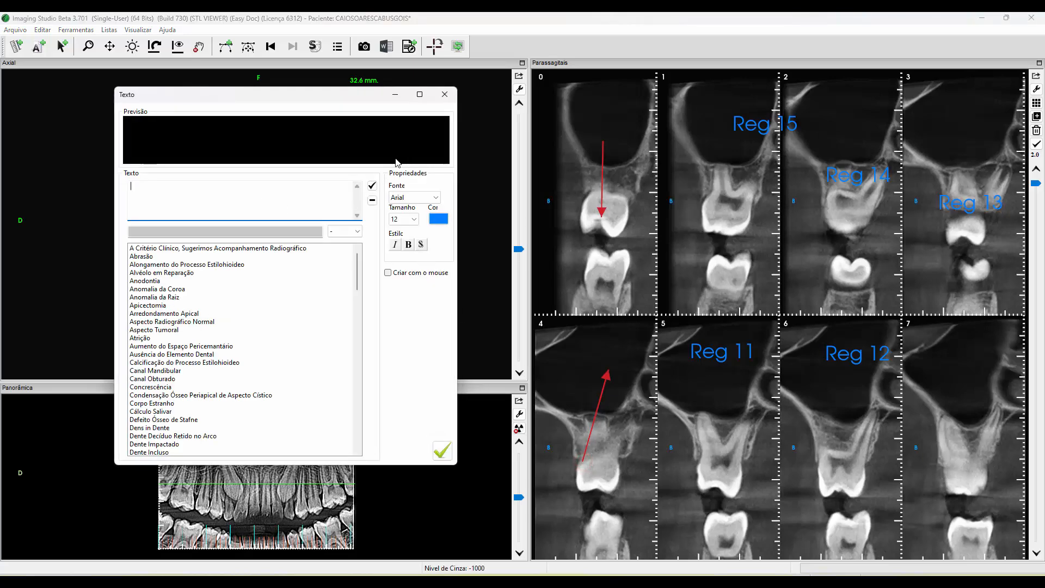
pyautogui.click(169, 281)
pyautogui.click(442, 450)
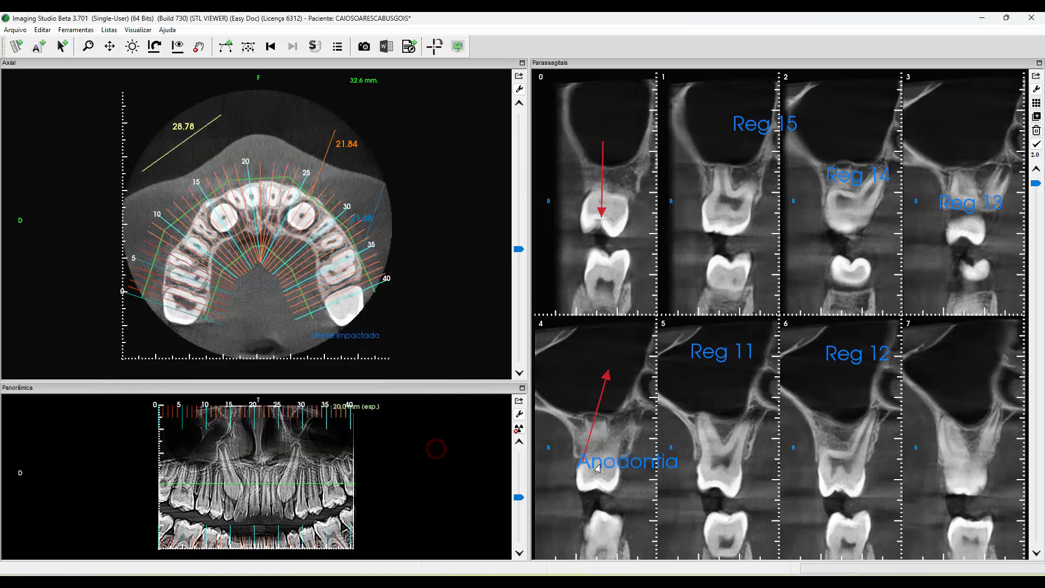
pyautogui.moveTo(600, 475); pyautogui.dragTo(606, 491)
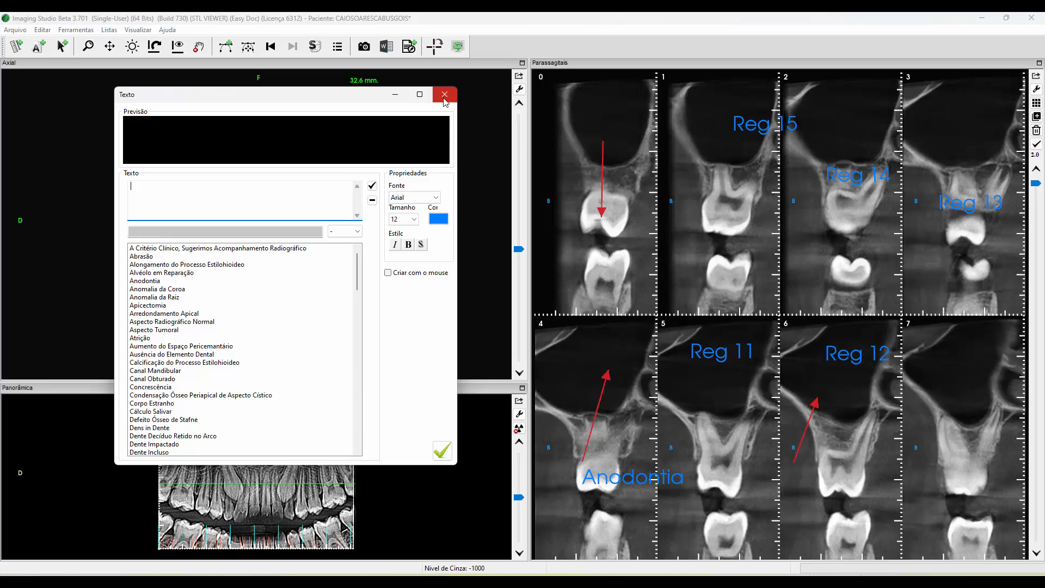
# Add an arrow without text pointing up beside the upper molar root in parasagittal slice 6
pyautogui.click(444, 95)
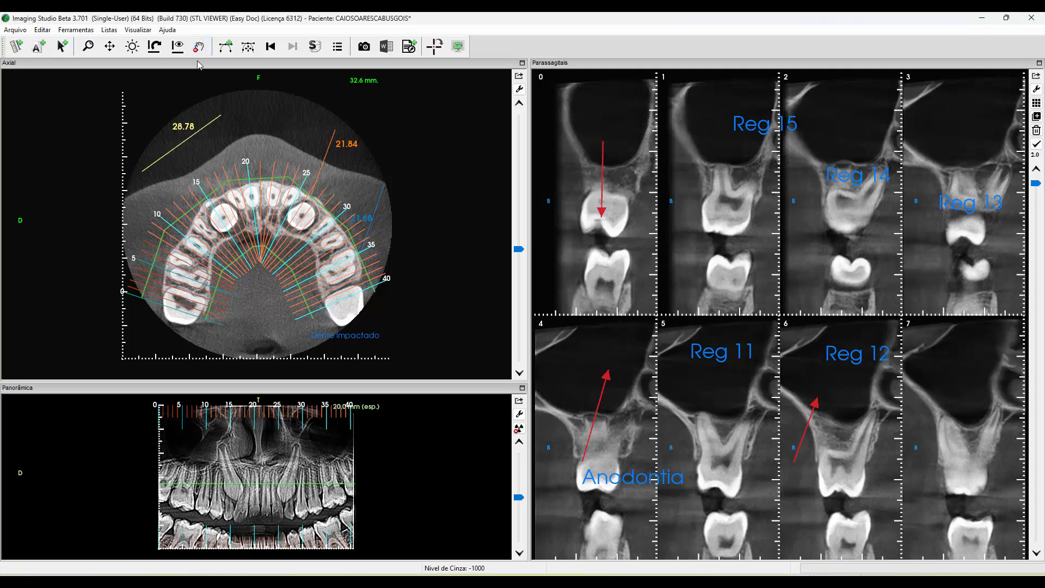
# Delete the yellow and the orange length measurements above the dental arch in the axial view
pyautogui.rightClick(222, 117)
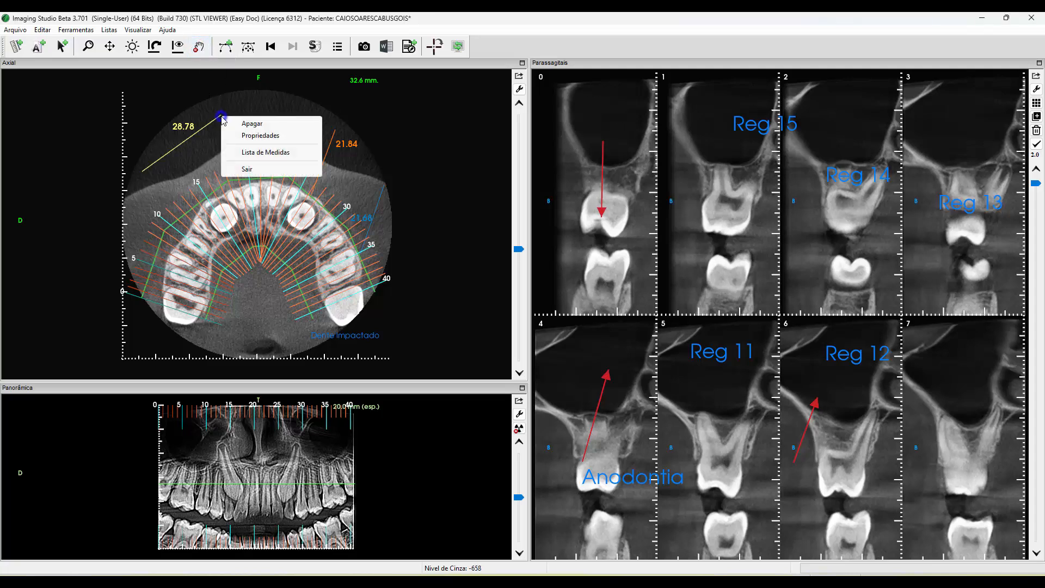
pyautogui.click(284, 124)
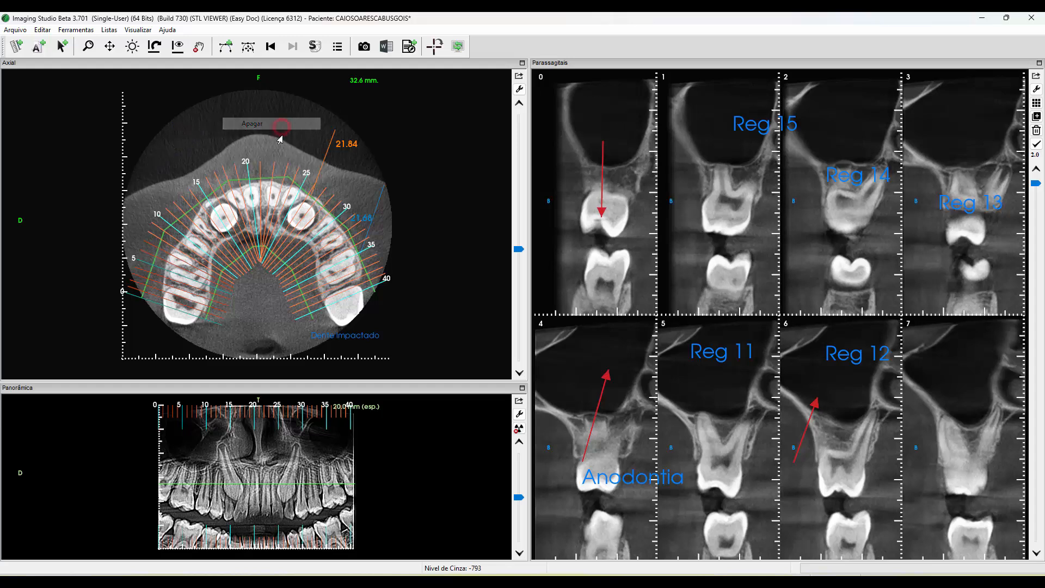
pyautogui.rightClick(343, 144)
pyautogui.click(375, 153)
# Delete the "Reg 15" and "Reg 11" texts and all arrows, including the "Anodontia" text, from the parasagittal slices
pyautogui.rightClick(742, 128)
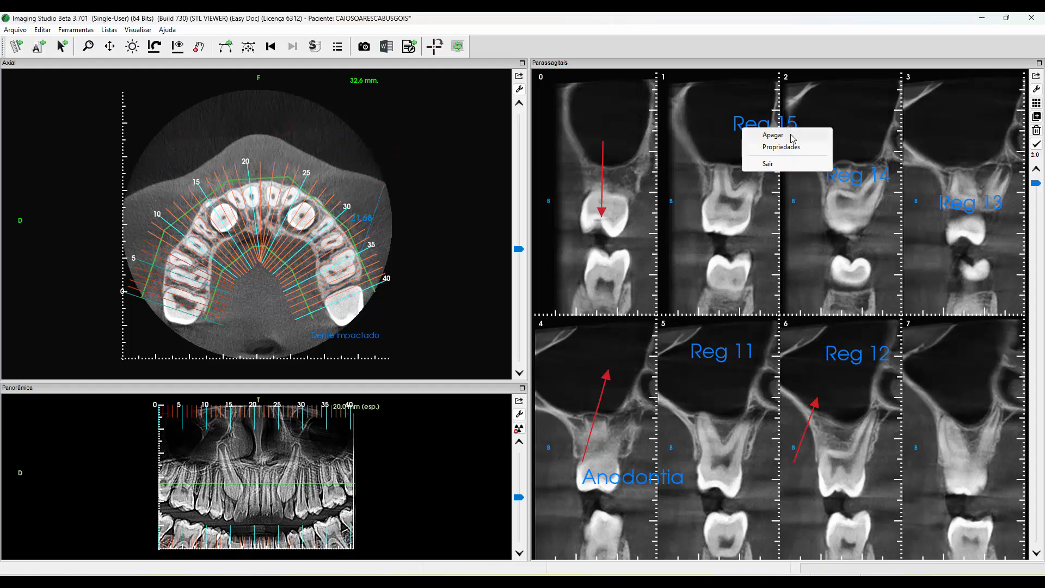
pyautogui.click(791, 136)
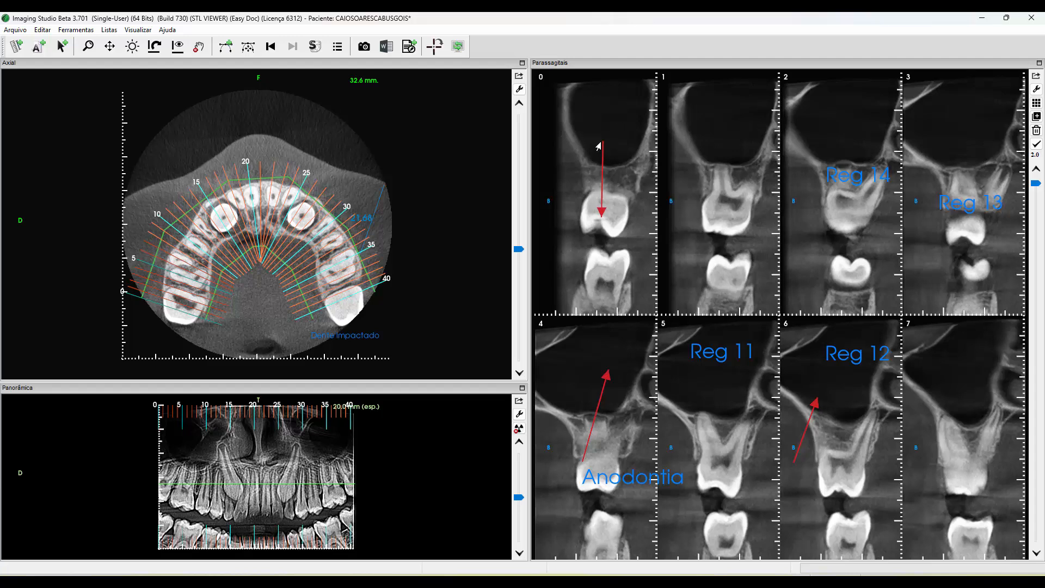
pyautogui.rightClick(599, 146)
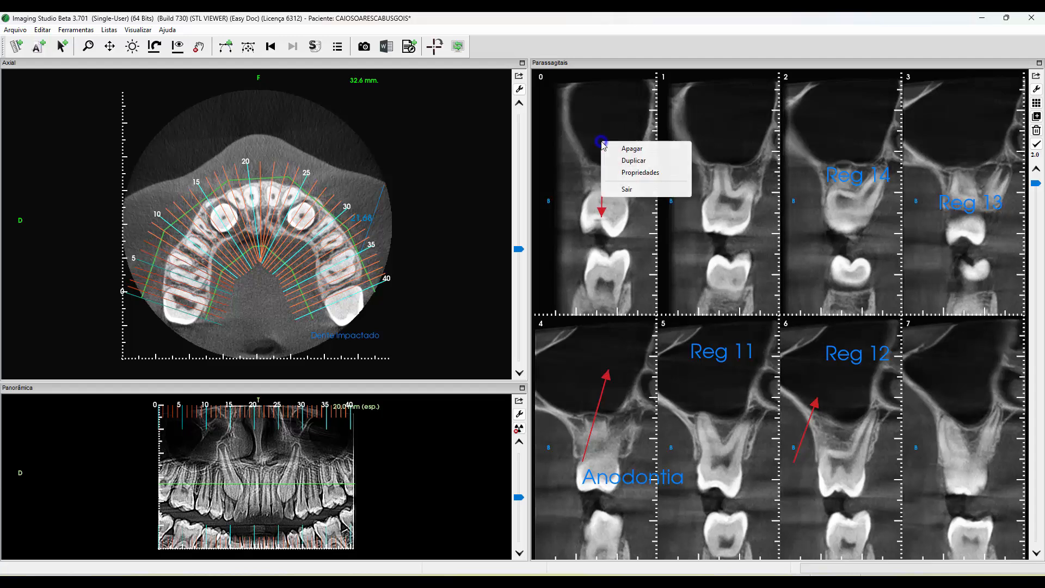
pyautogui.click(661, 149)
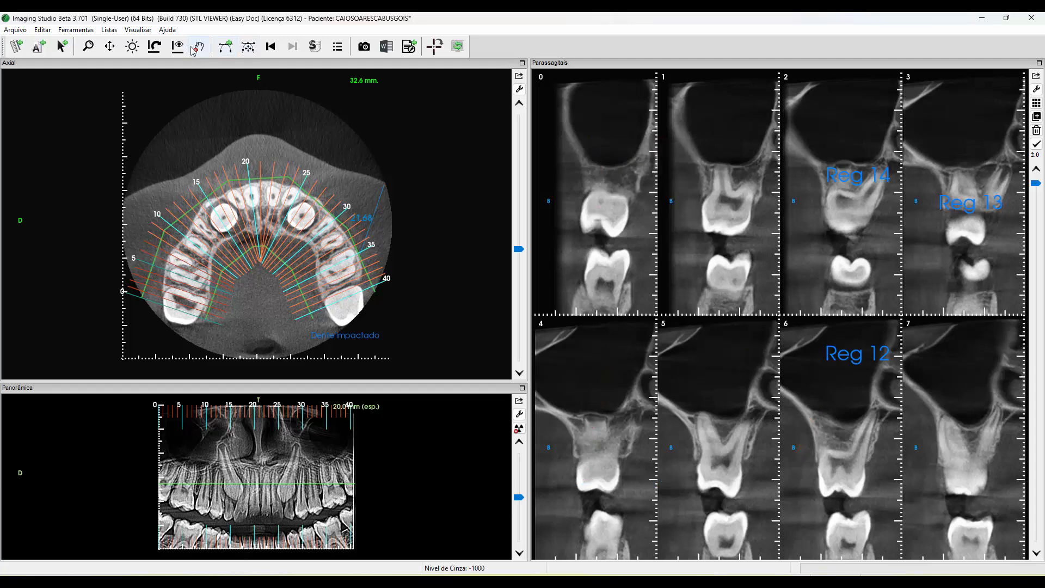
# Delete the remaining region texts "Reg 14", "Reg 12" and "Reg 13" from the parasagittal slices
pyautogui.rightClick(833, 175)
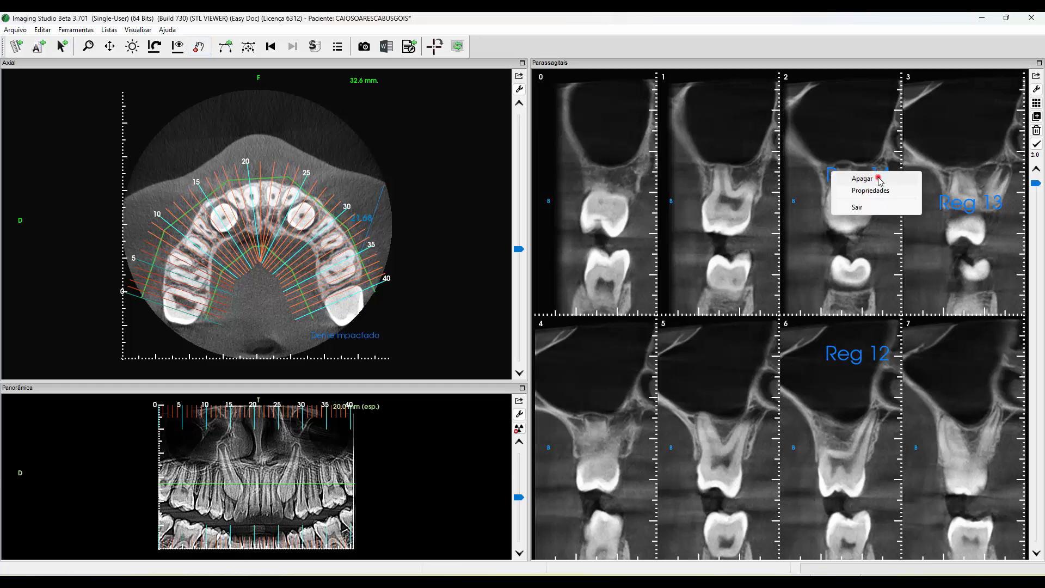
pyautogui.click(866, 183)
pyautogui.rightClick(837, 355)
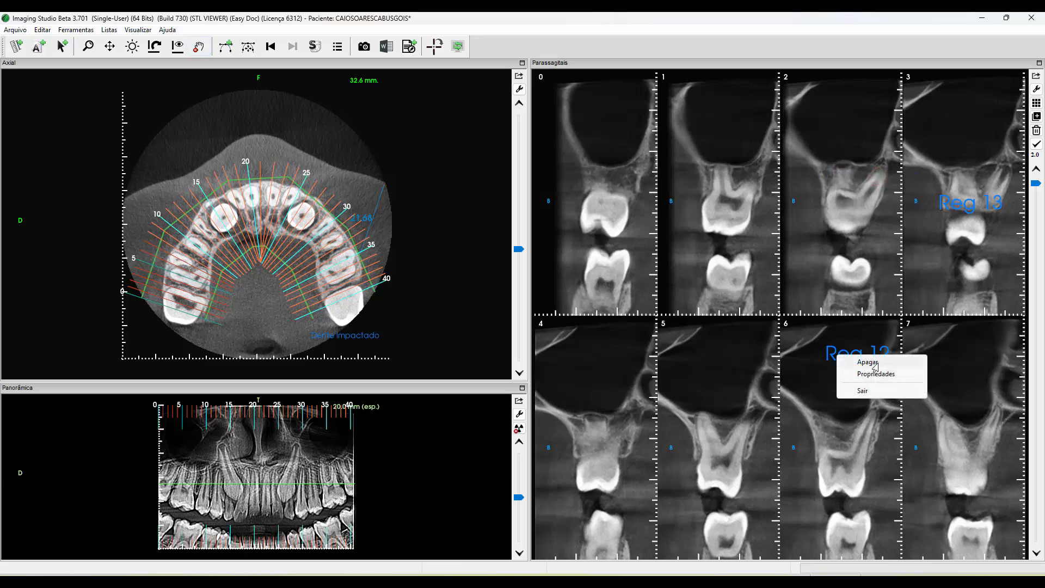
pyautogui.click(866, 362)
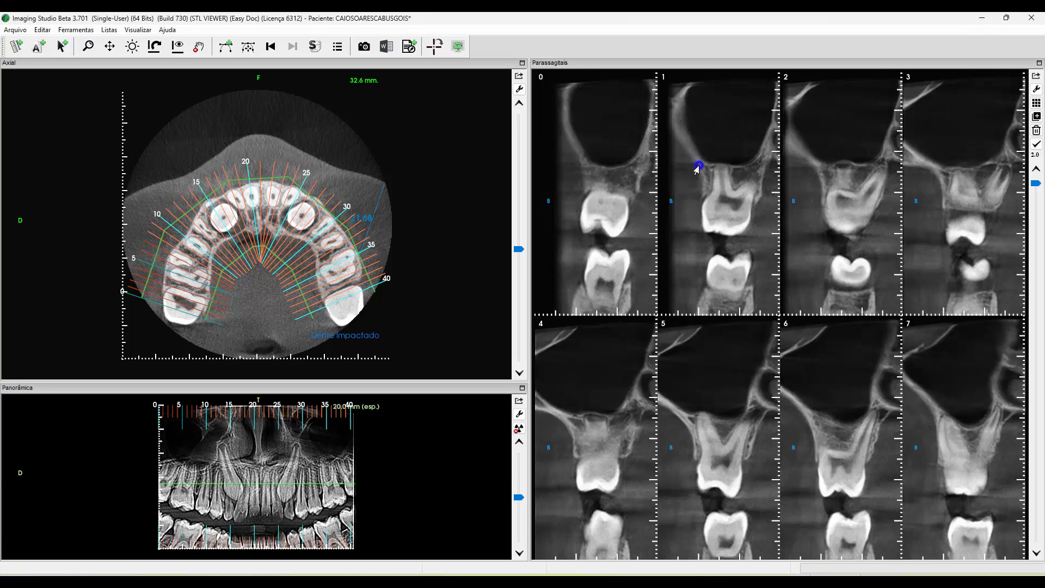
# Open parasagittal slice 1 in a separate enlarged view
pyautogui.rightClick(699, 166)
pyautogui.click(541, 71)
pyautogui.rightClick(715, 184)
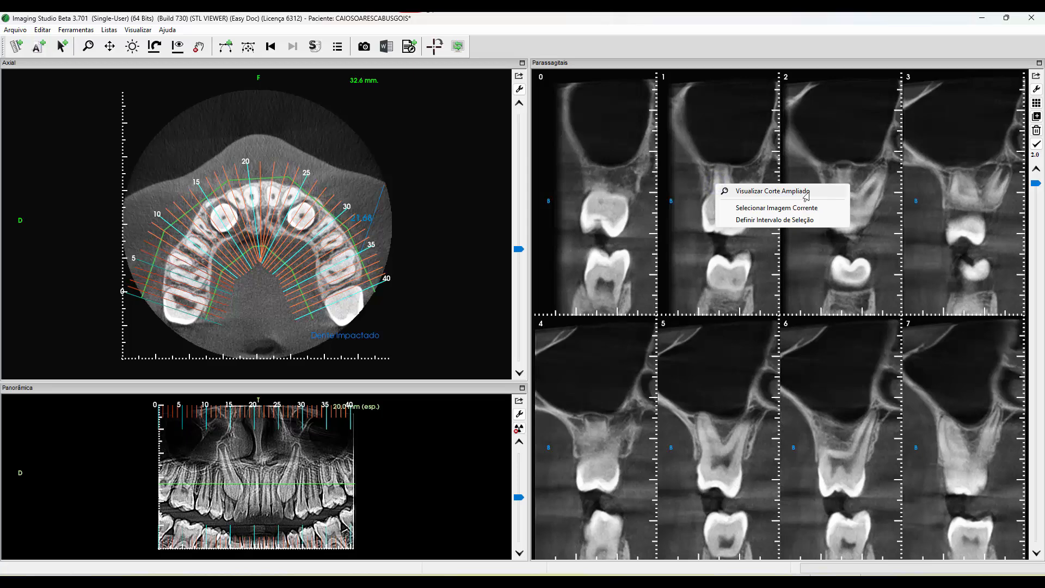
pyautogui.click(807, 192)
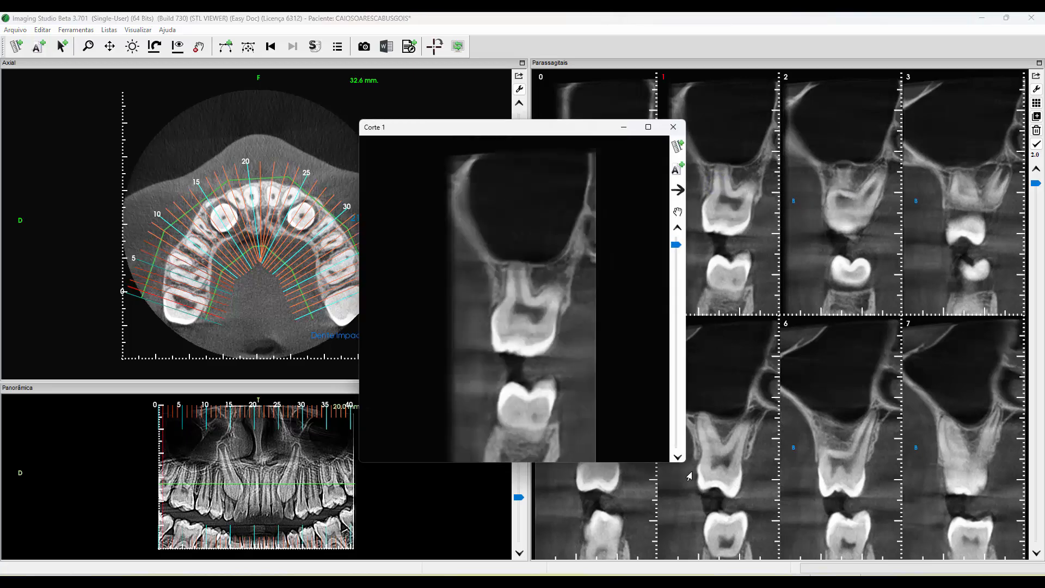
# Enlarge the slice window to cover most of the screen, browsing to slice 3 and returning to slice 1
pyautogui.moveTo(684, 468); pyautogui.dragTo(780, 512)
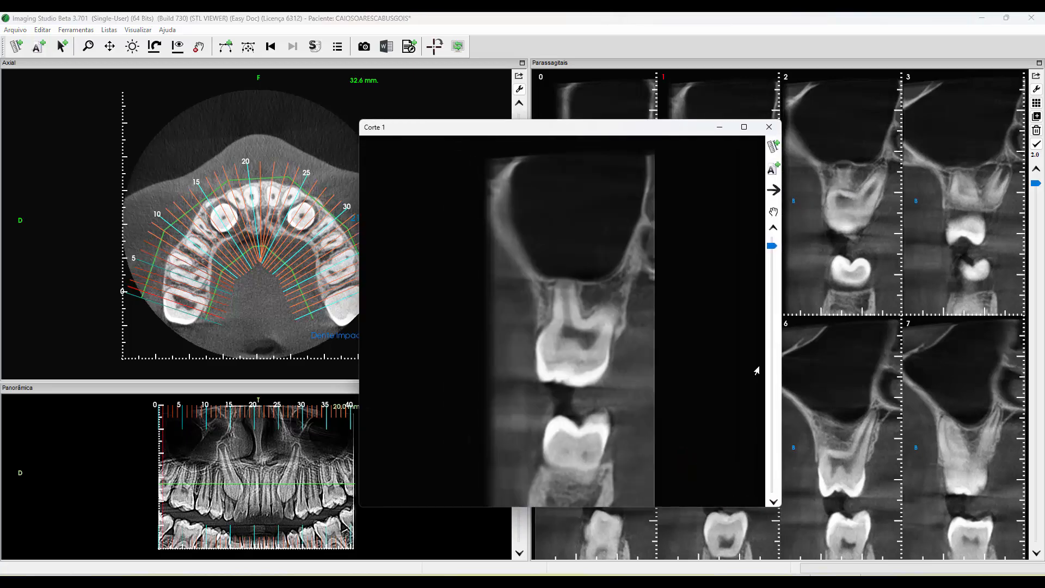
pyautogui.click(772, 283)
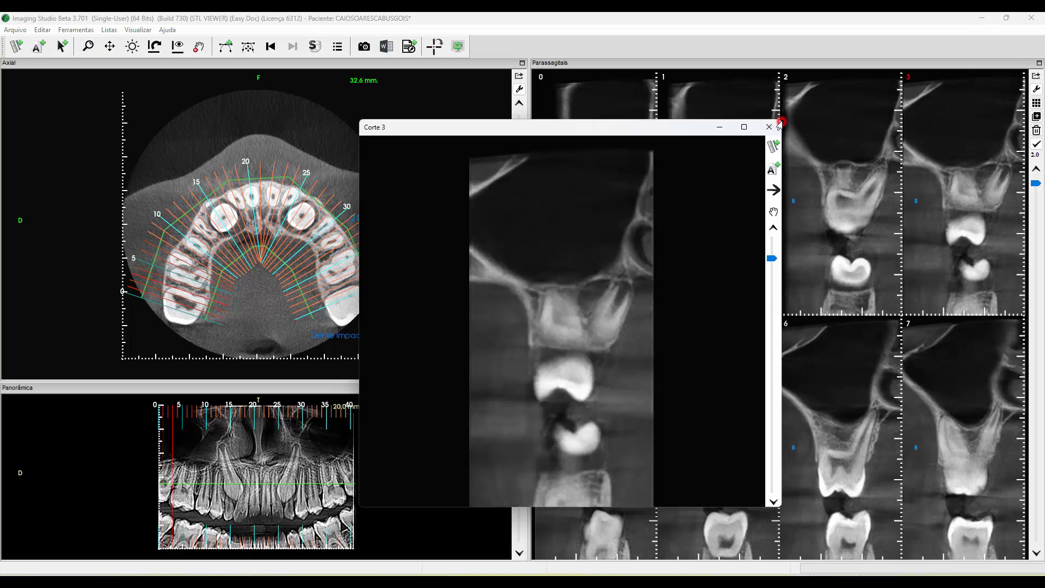
pyautogui.click(769, 127)
pyautogui.rightClick(720, 219)
pyautogui.click(735, 231)
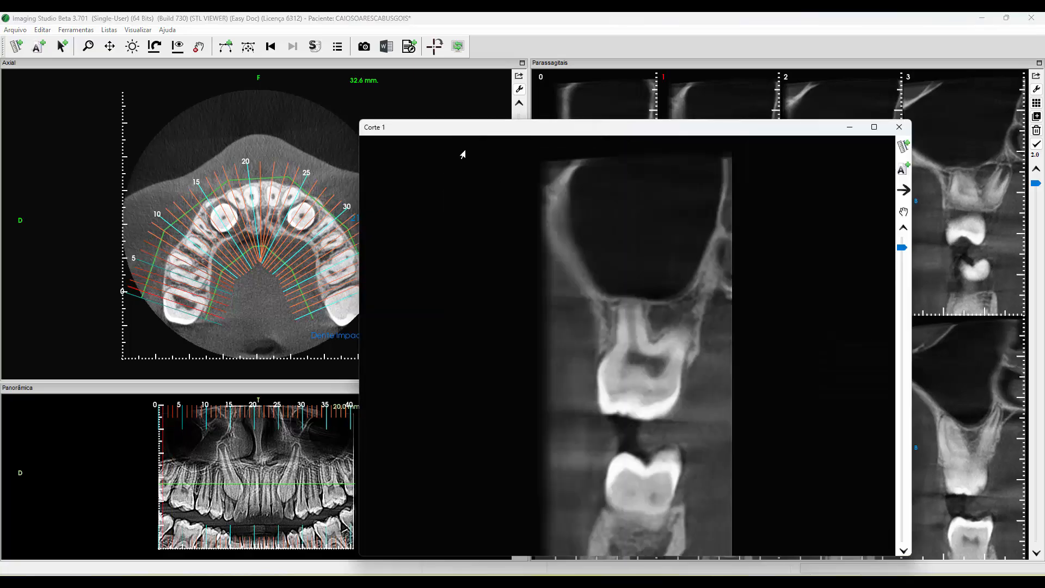
pyautogui.moveTo(359, 121); pyautogui.dragTo(226, 58)
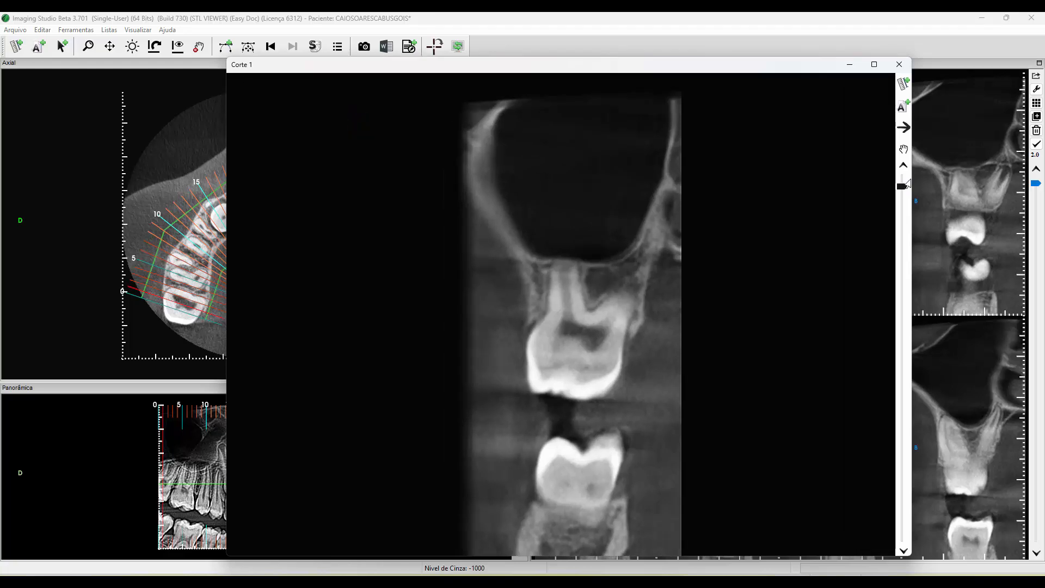
# Measure a near-vertical length of about 20.3 mm beside the upper molar in enlarged slice 1, with its value over the tooth
pyautogui.click(899, 85)
pyautogui.moveTo(506, 241); pyautogui.dragTo(492, 403)
pyautogui.click(626, 366)
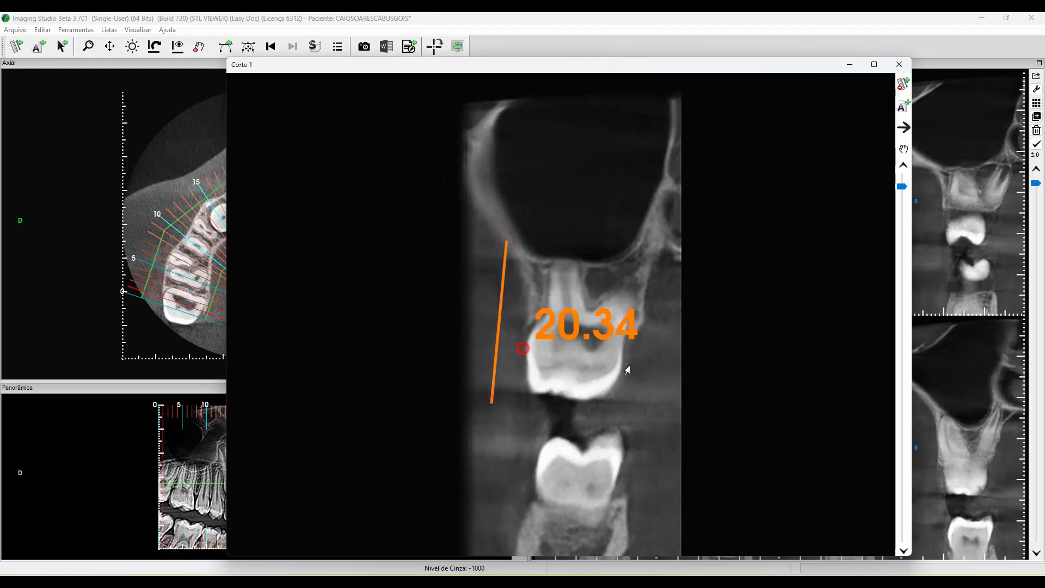
# Go to slice 2 in the enlarged view and measure a slanted length of about 14.7 mm beside the upper molar root
pyautogui.scroll(-1, 729, 202)
pyautogui.scroll(1, 730, 202)
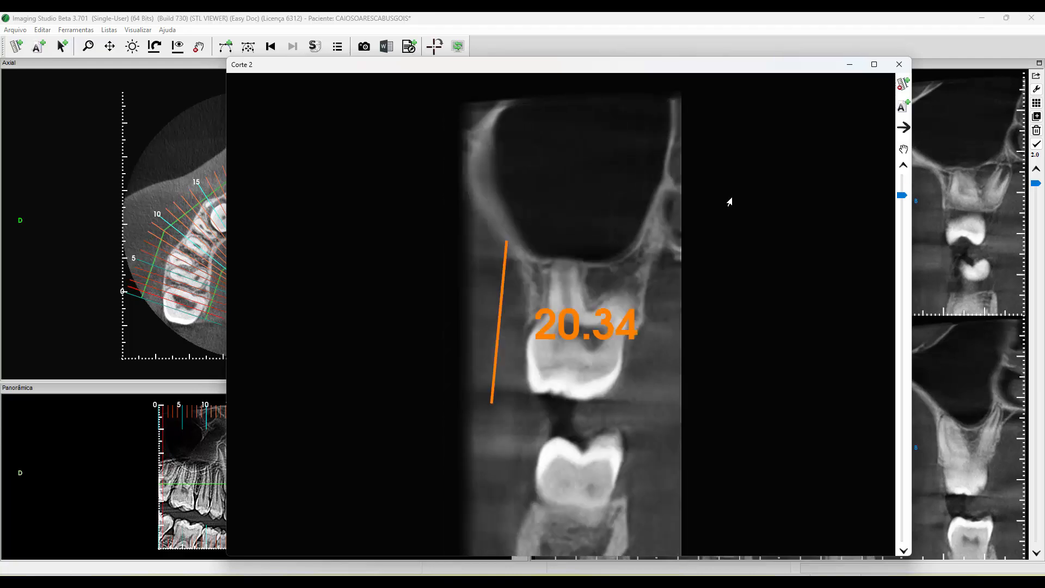
pyautogui.scroll(-1, 730, 202)
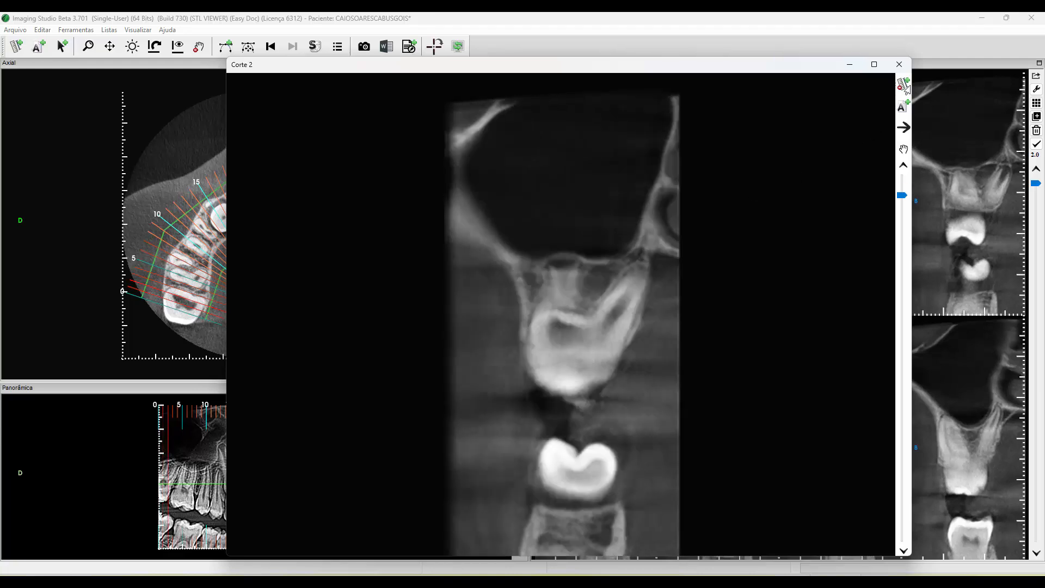
pyautogui.moveTo(554, 224); pyautogui.dragTo(516, 336)
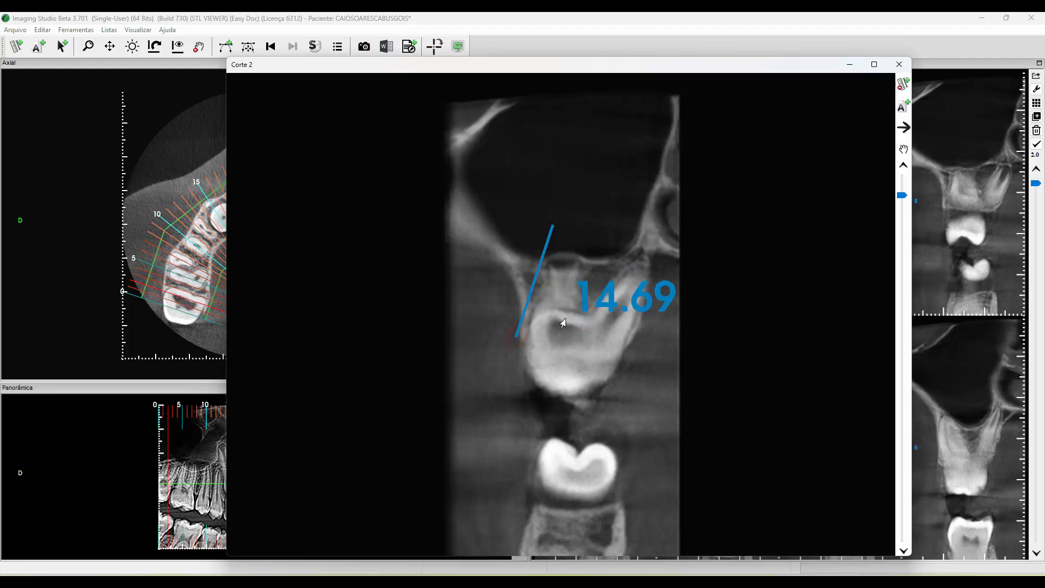
# Add the preset text "Anodontia" over the upper molar roots in slice 3 of the enlarged view
pyautogui.scroll(-1, 729, 258)
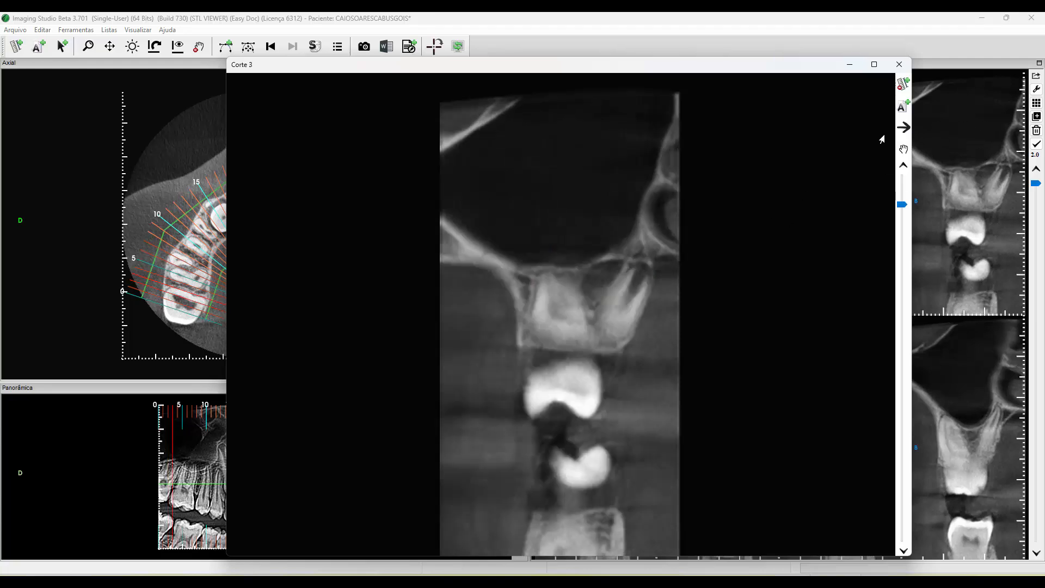
pyautogui.click(904, 106)
pyautogui.click(514, 279)
pyautogui.click(271, 280)
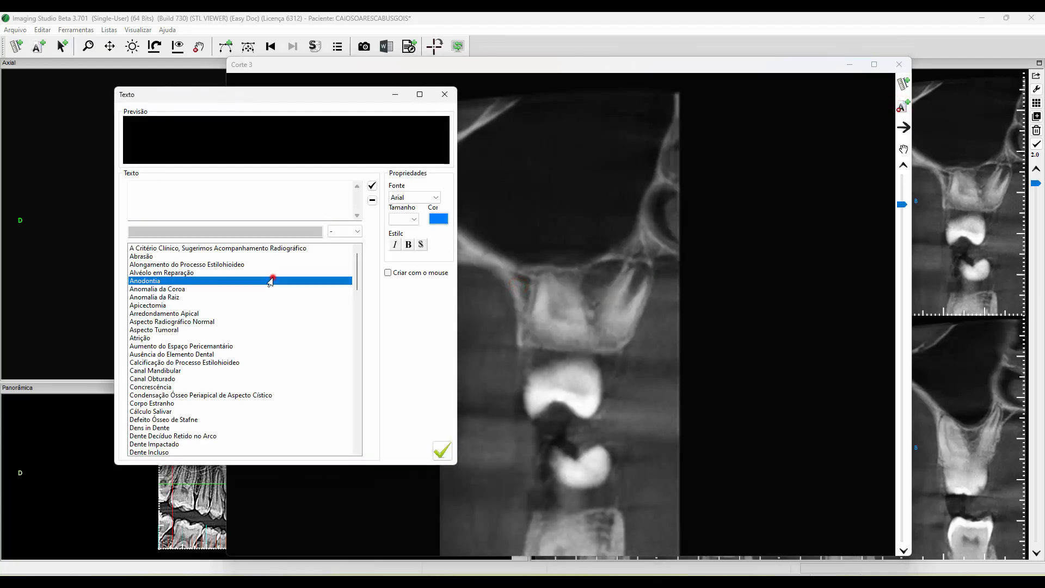
pyautogui.doubleClick(270, 281)
pyautogui.click(442, 451)
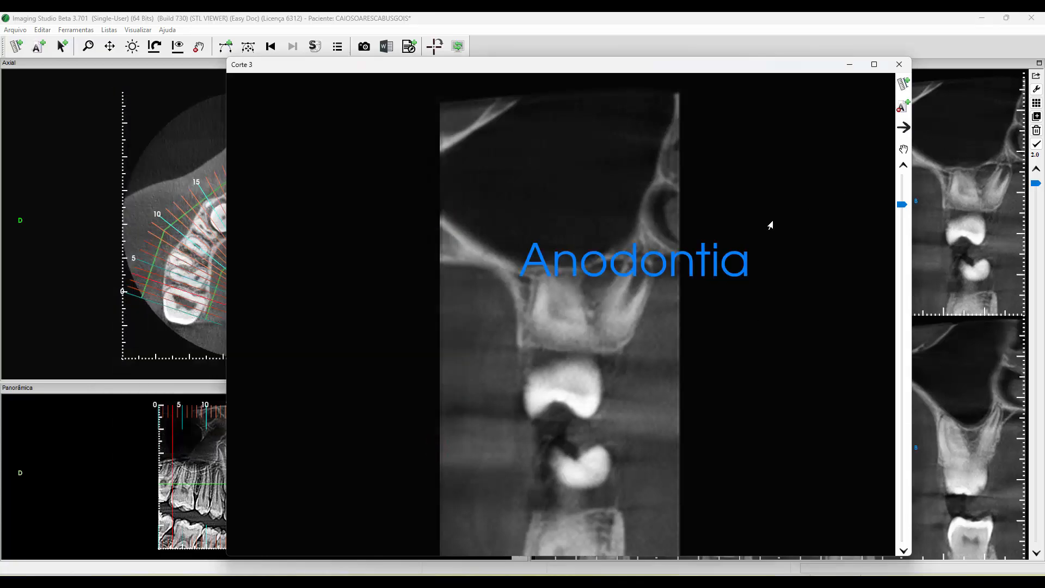
# Add an arrow without text pointing up to the upper molar root in enlarged slice 4, and close the enlarged view
pyautogui.scroll(-1, 770, 224)
pyautogui.click(904, 128)
pyautogui.moveTo(552, 281); pyautogui.dragTo(492, 383)
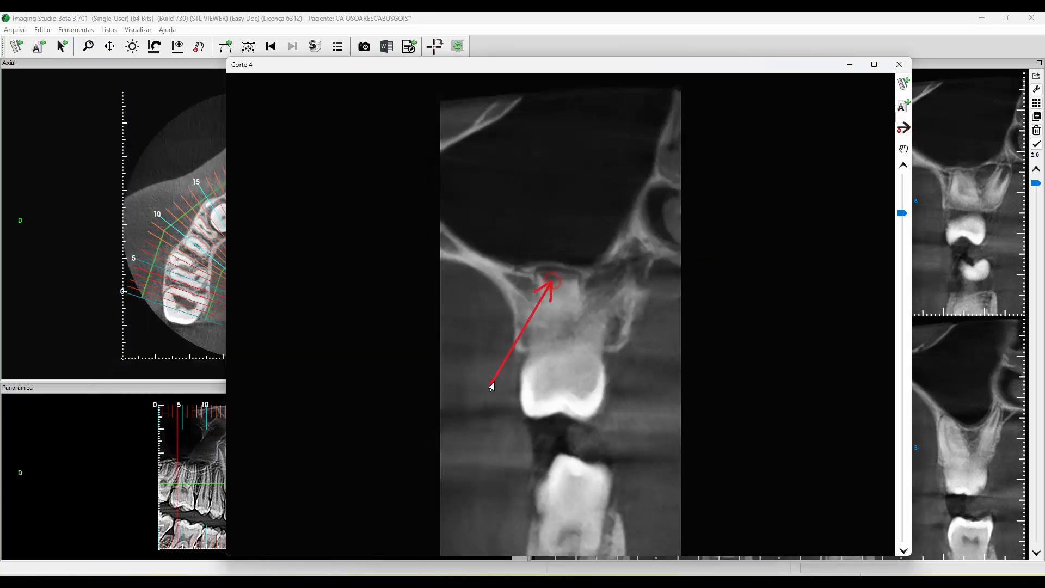
pyautogui.click(445, 95)
pyautogui.click(900, 66)
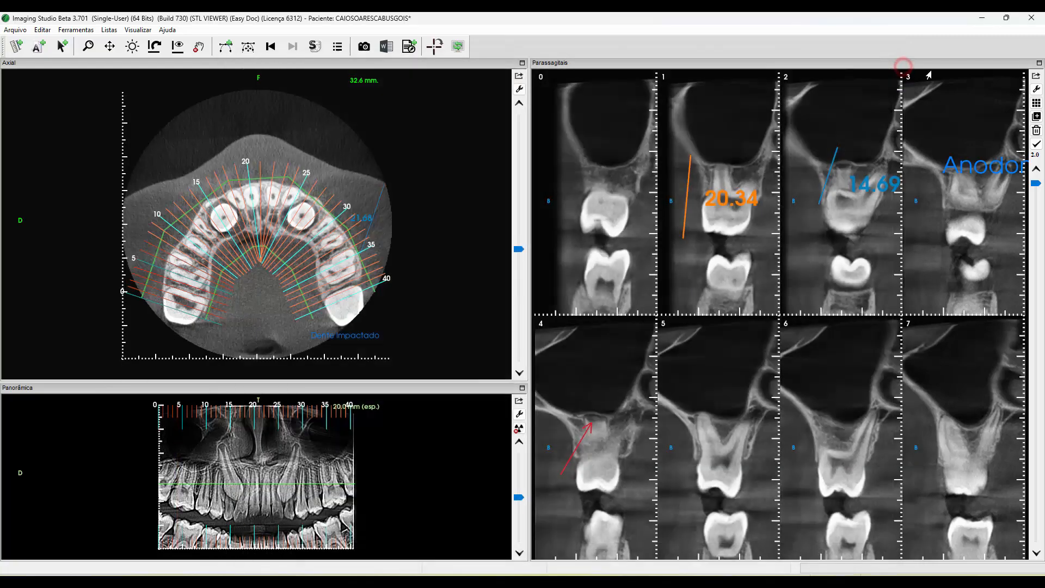